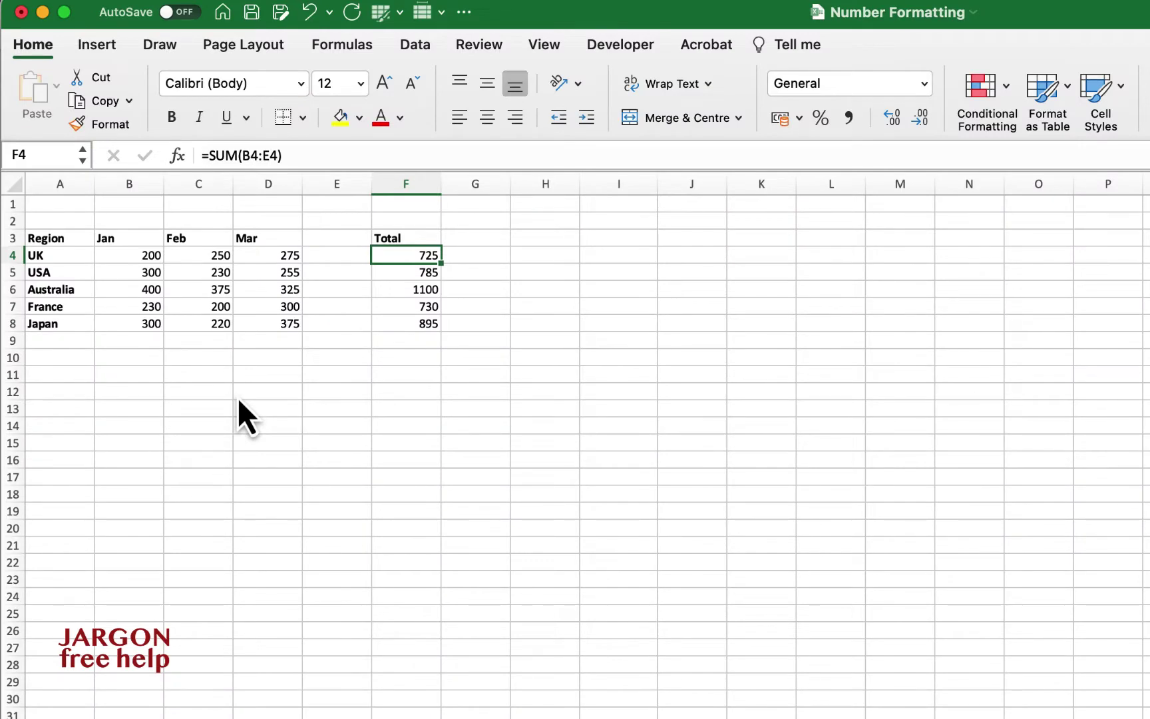
- Select the region names UK to Japan, the monthly sales figures and the Jan–Mar headings
click(73, 255)
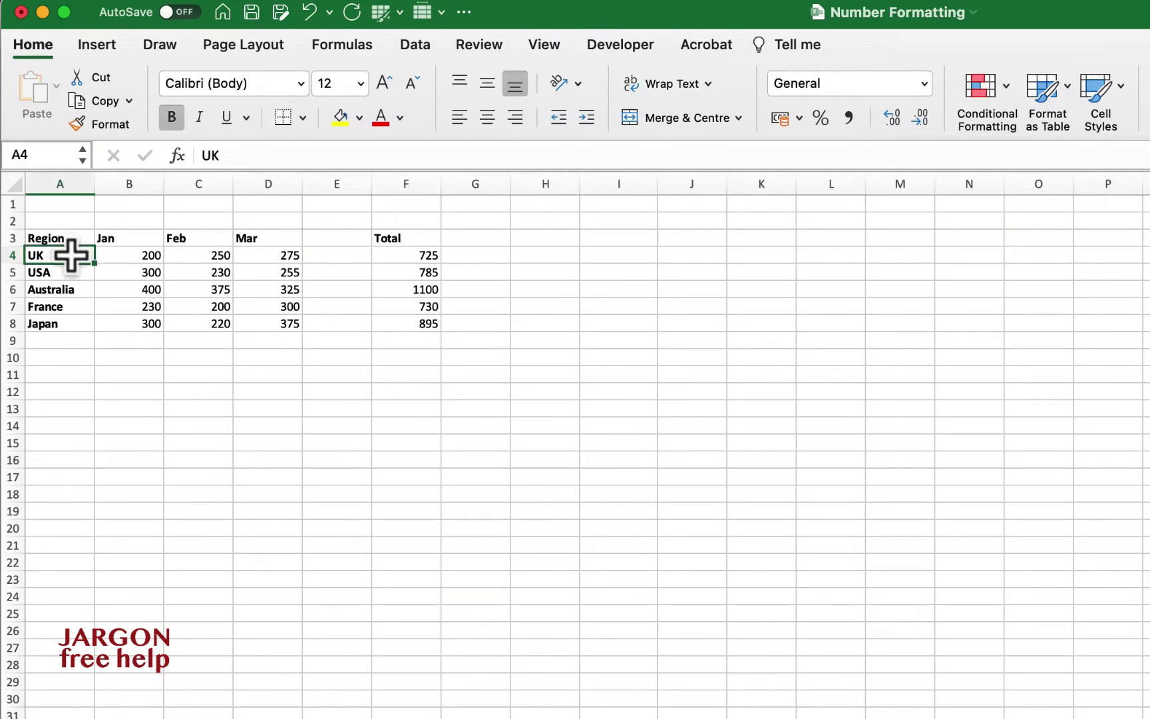
drag(72, 255, 70, 329)
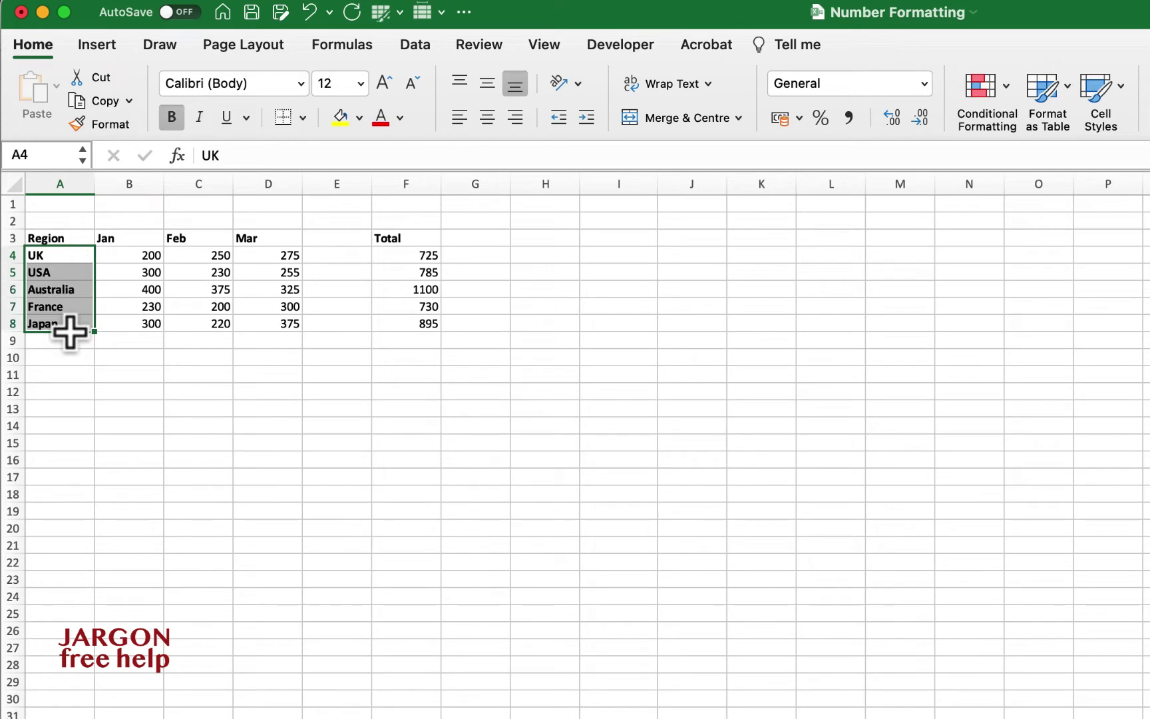
drag(131, 253, 277, 326)
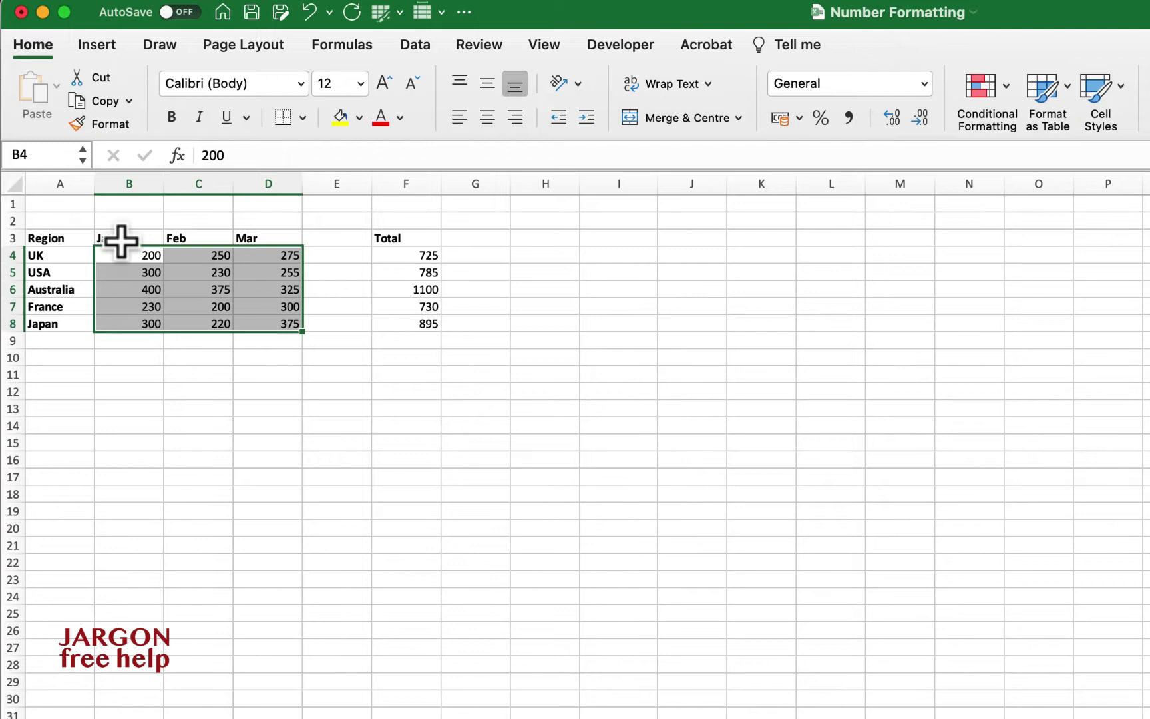
drag(124, 240, 271, 241)
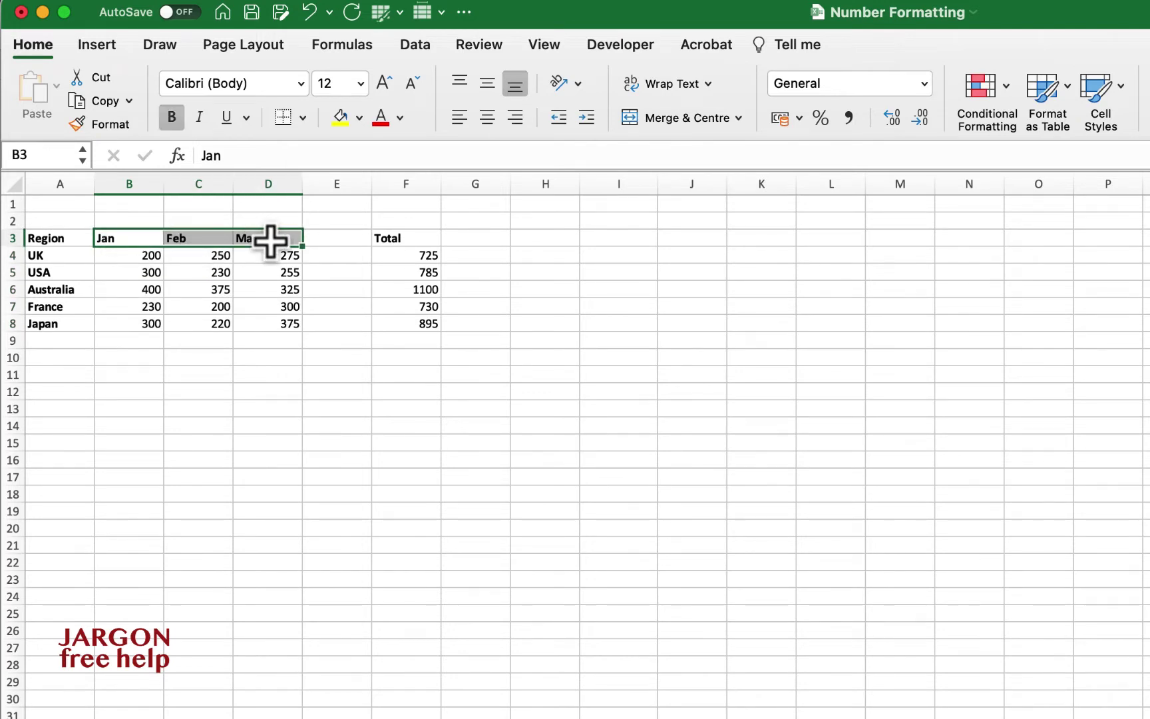
- Select each regional total in column F from UK down to Japan, twice over
click(421, 258)
click(420, 274)
click(421, 290)
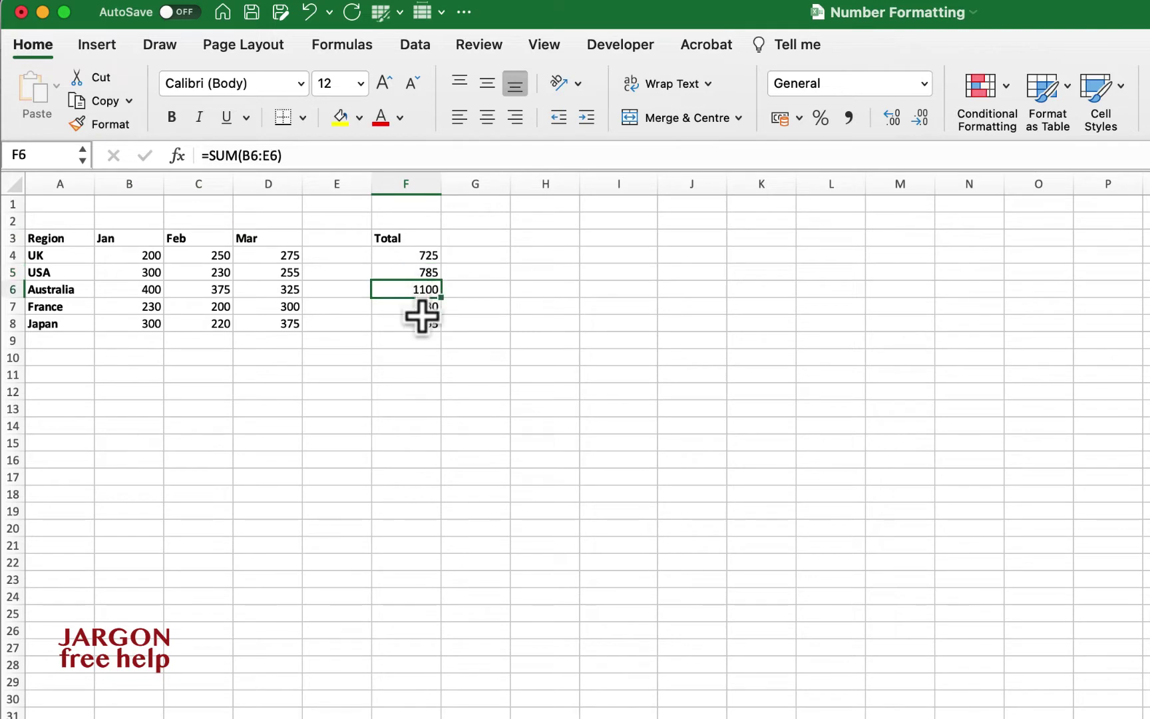
click(421, 307)
click(421, 324)
click(422, 358)
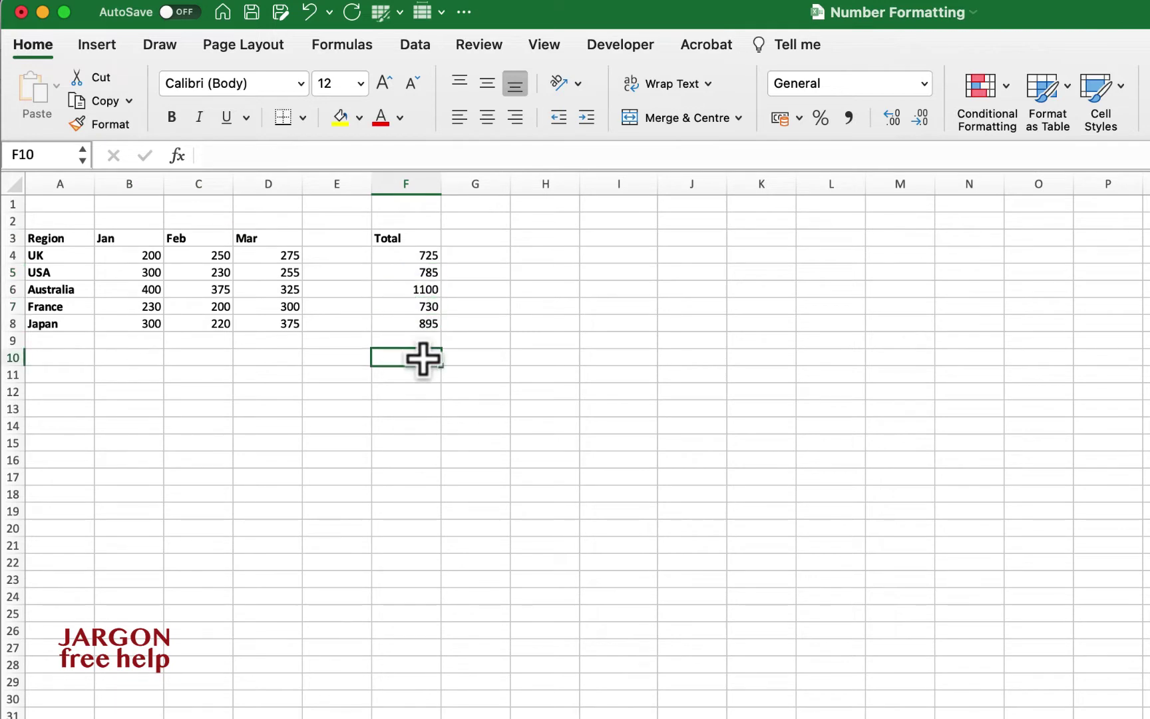
click(424, 255)
click(411, 271)
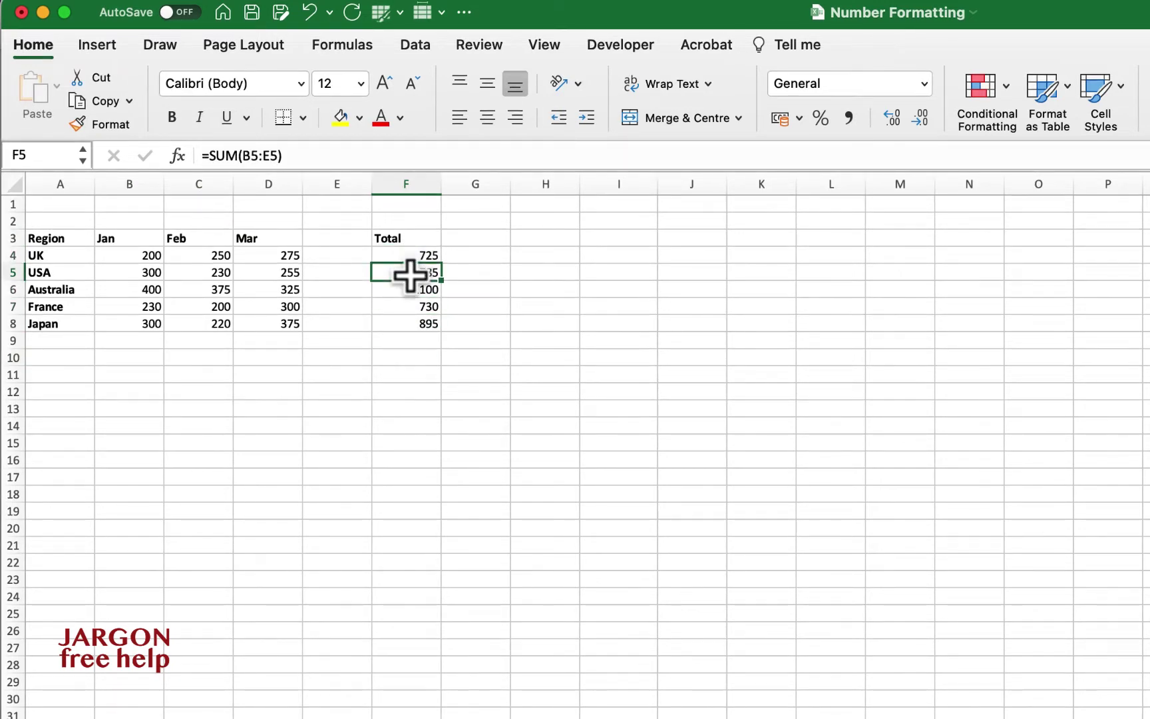
click(411, 292)
click(411, 310)
click(411, 327)
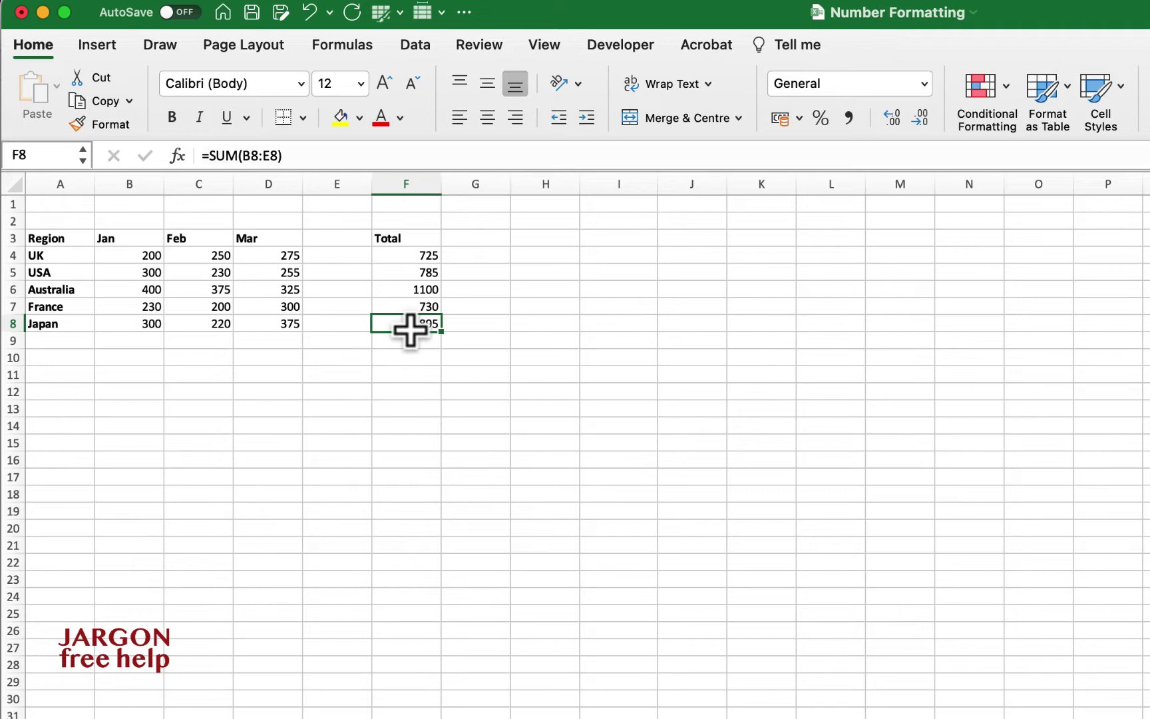
- Format the UK total in F4 as Currency so it reads £725.00
click(424, 256)
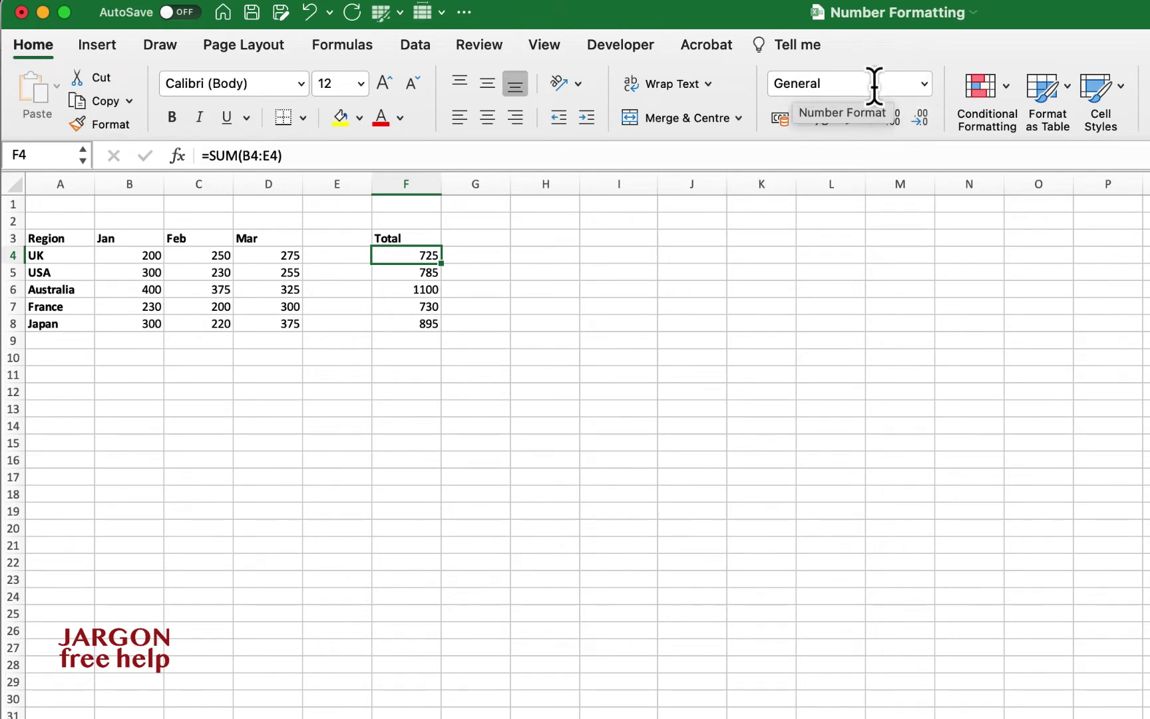
click(924, 84)
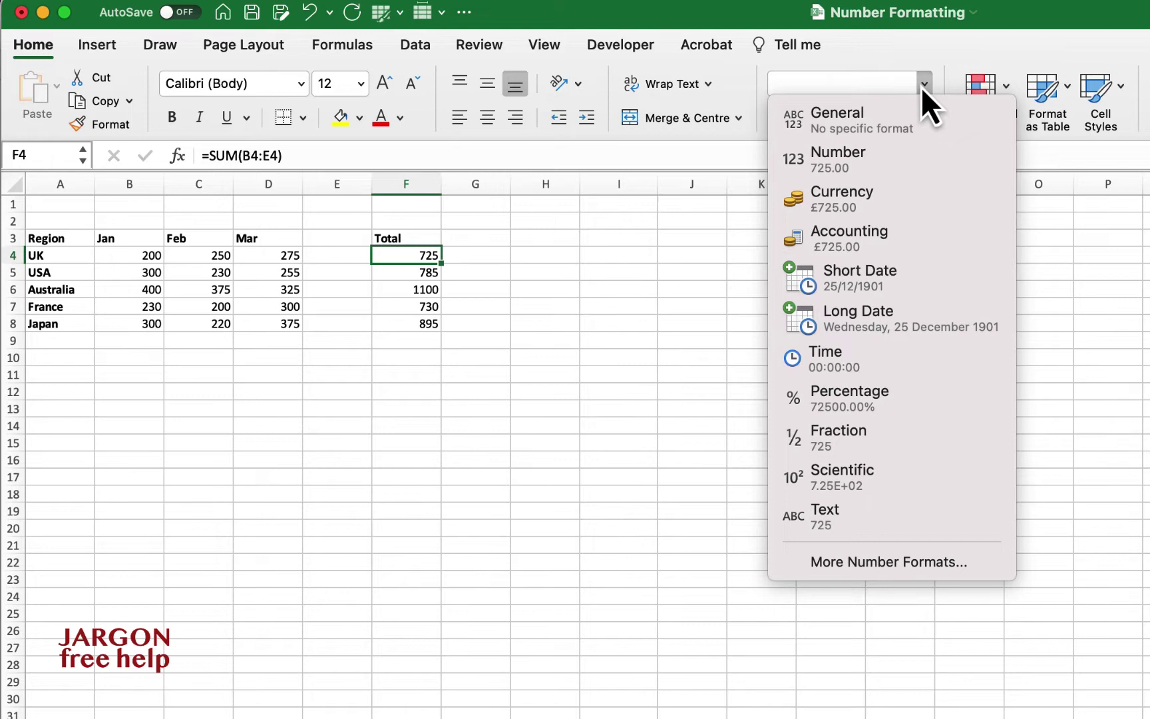
click(881, 201)
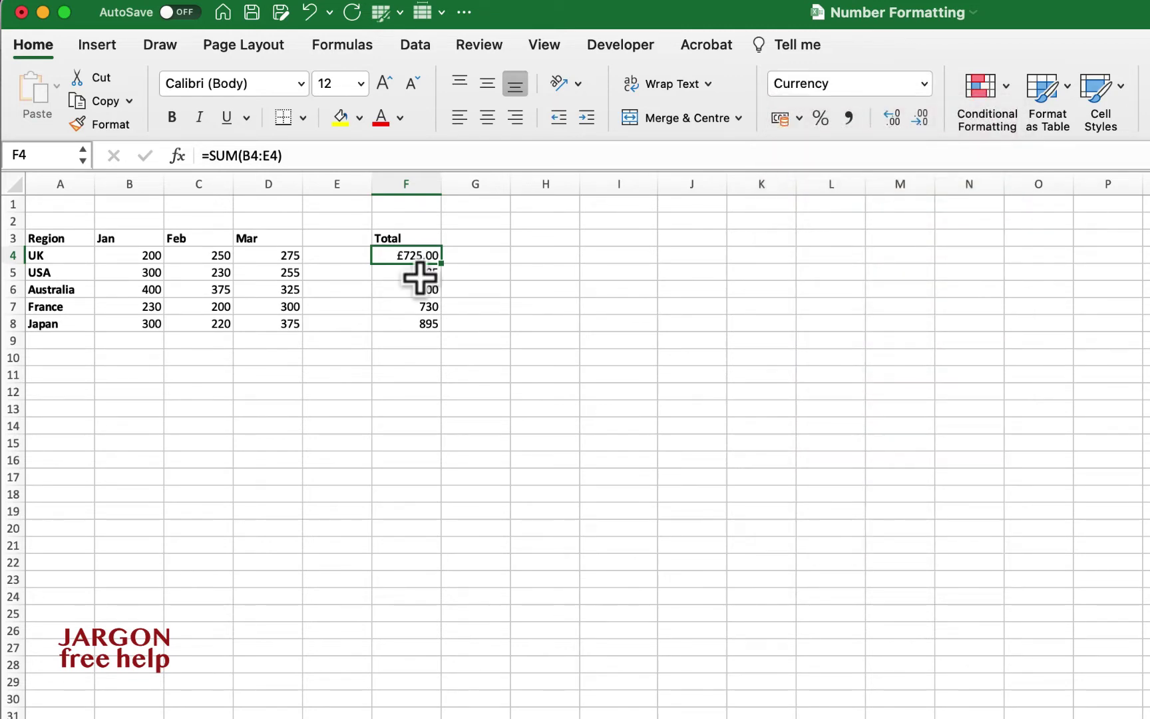
- Select the USA, Australia and France totals, ending on the Japan total in F8
drag(418, 275, 414, 291)
click(410, 307)
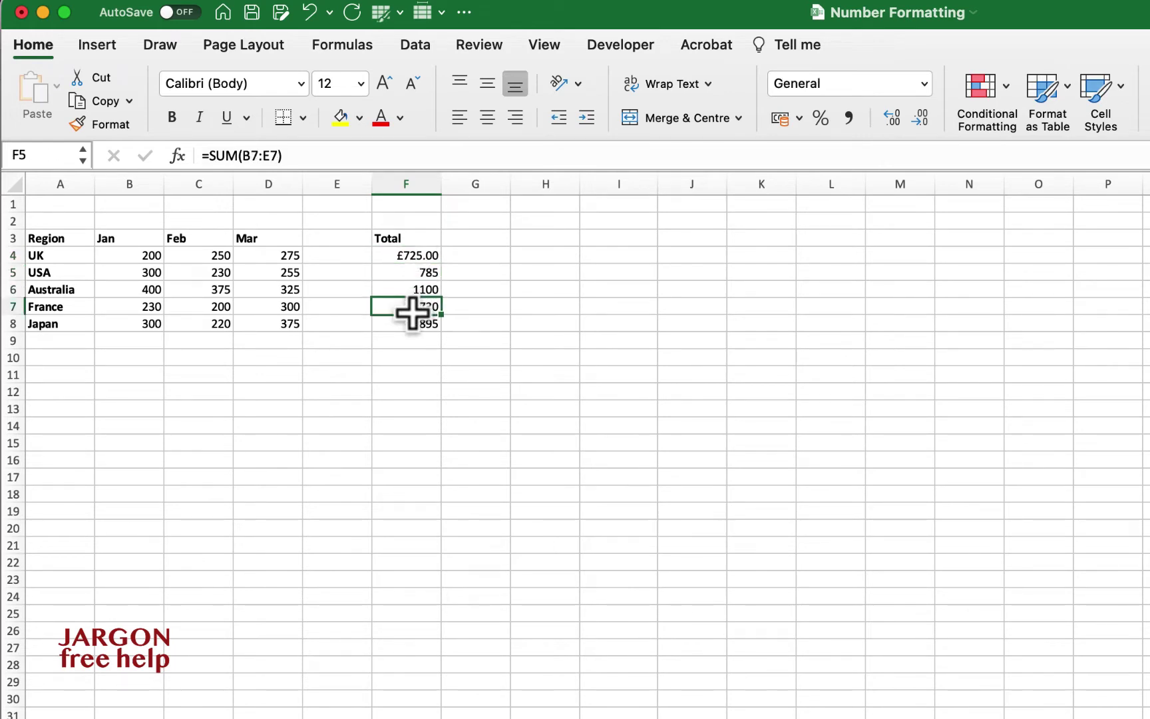
click(411, 325)
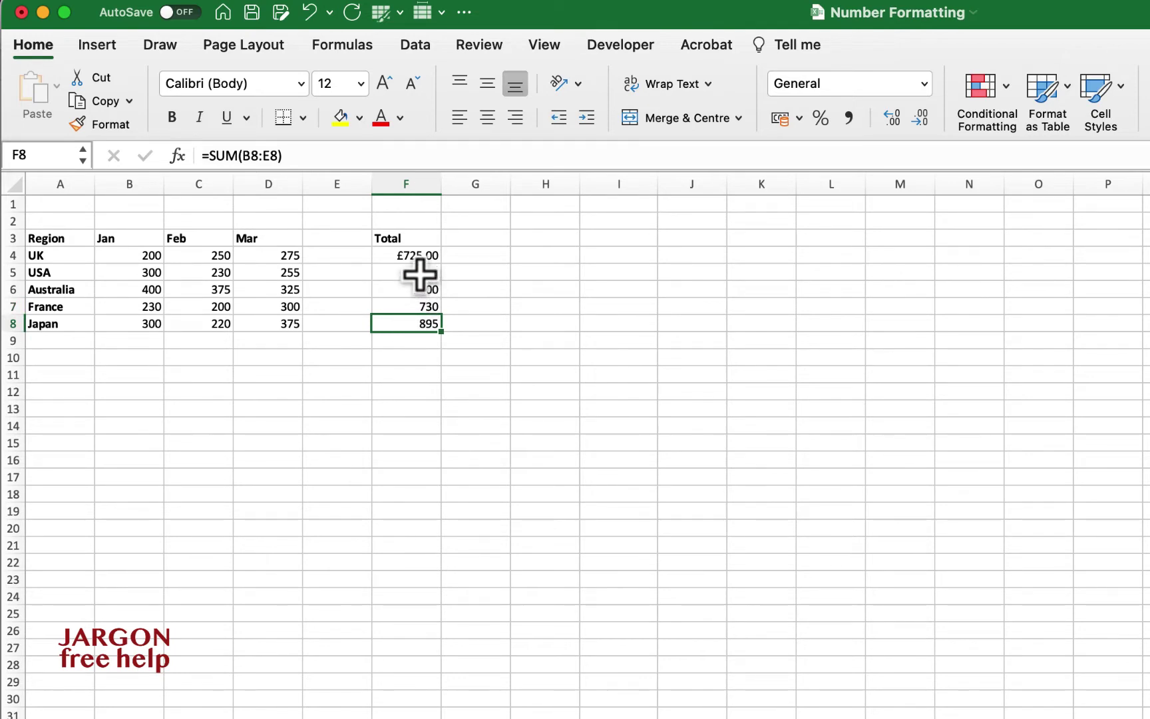
click(800, 120)
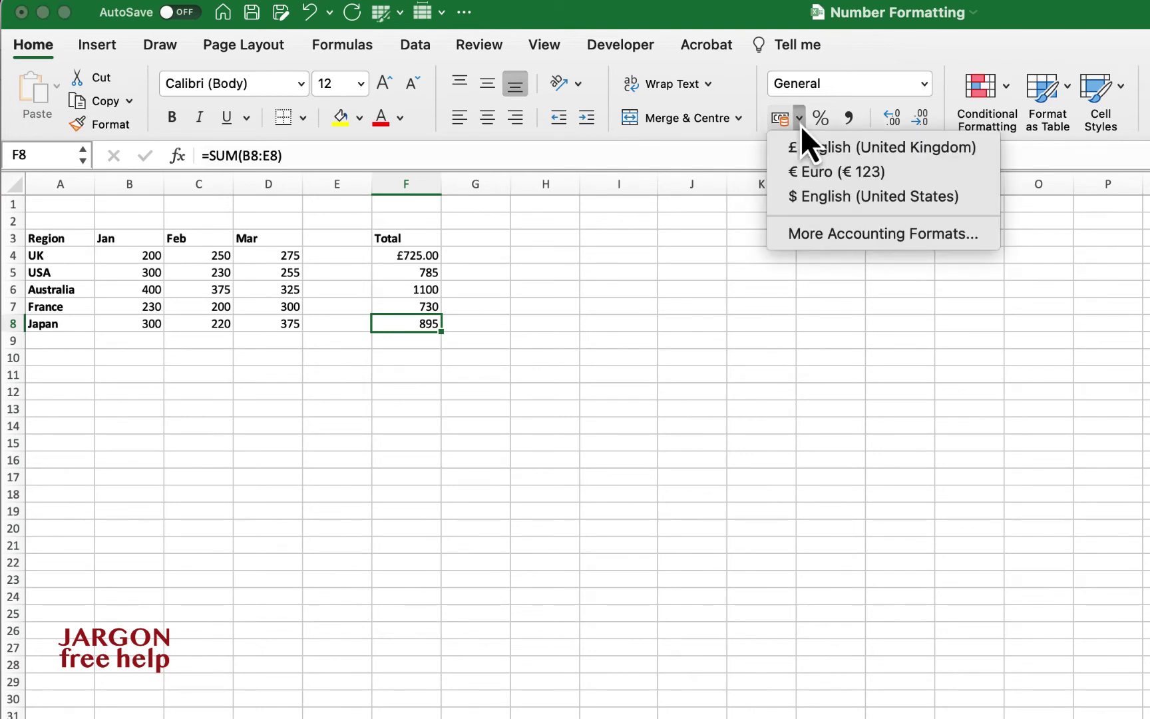
click(809, 232)
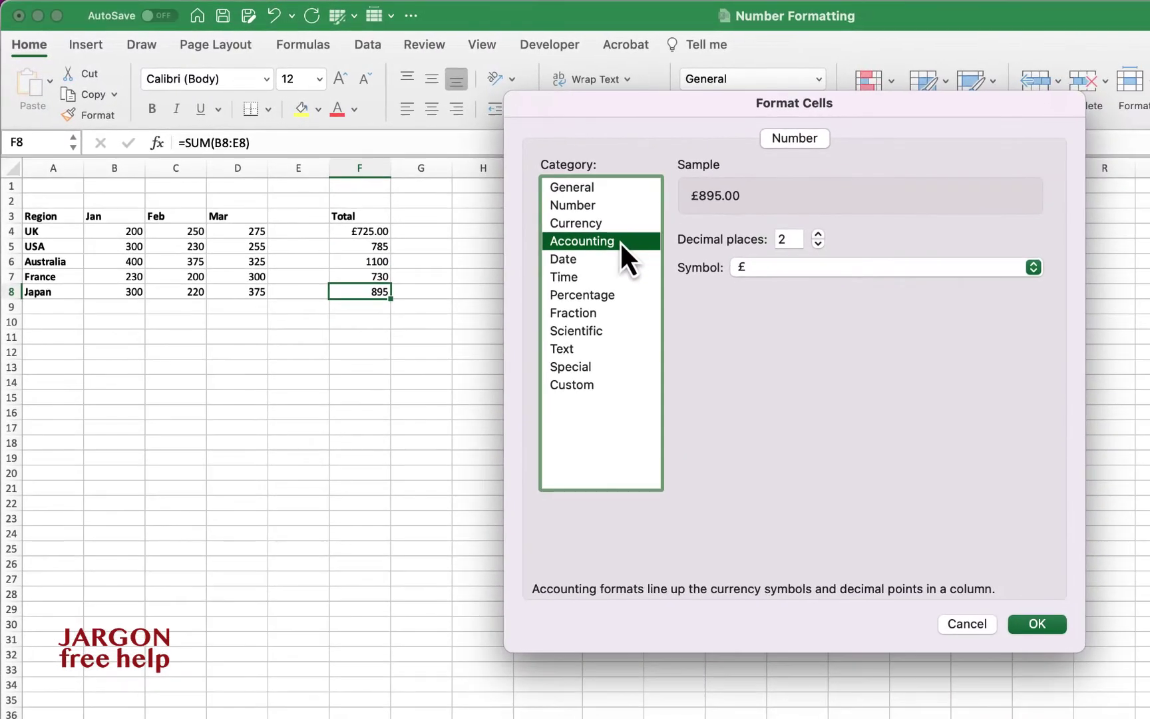
click(620, 226)
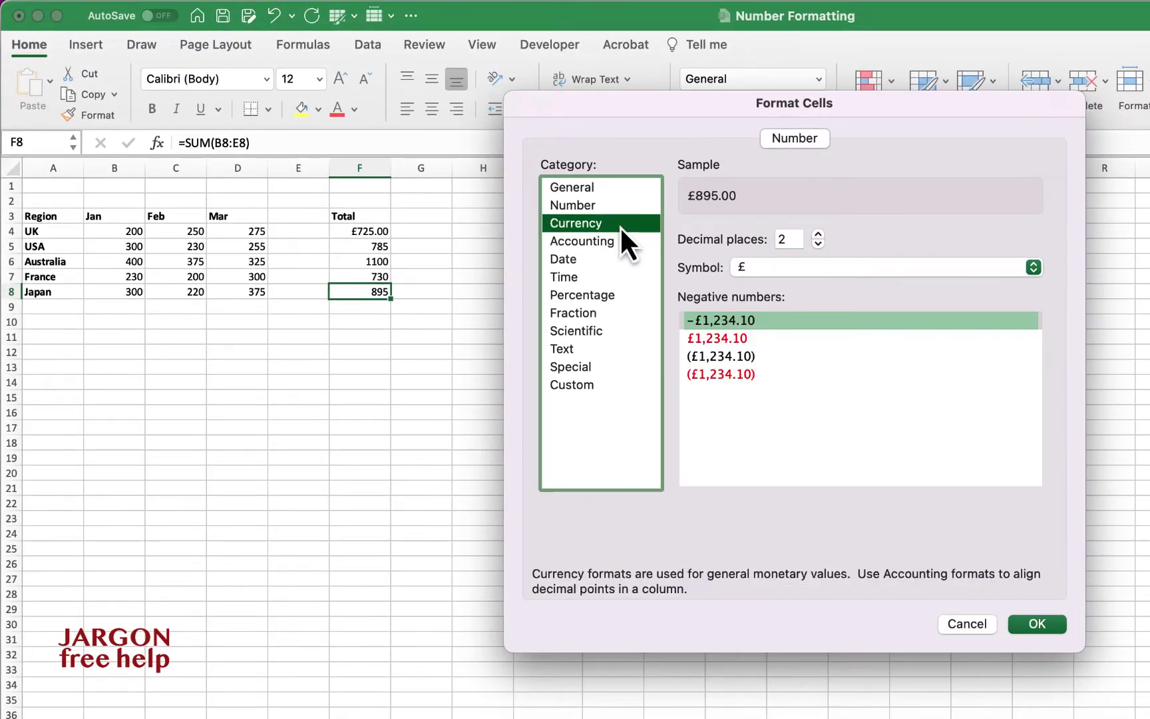
click(802, 269)
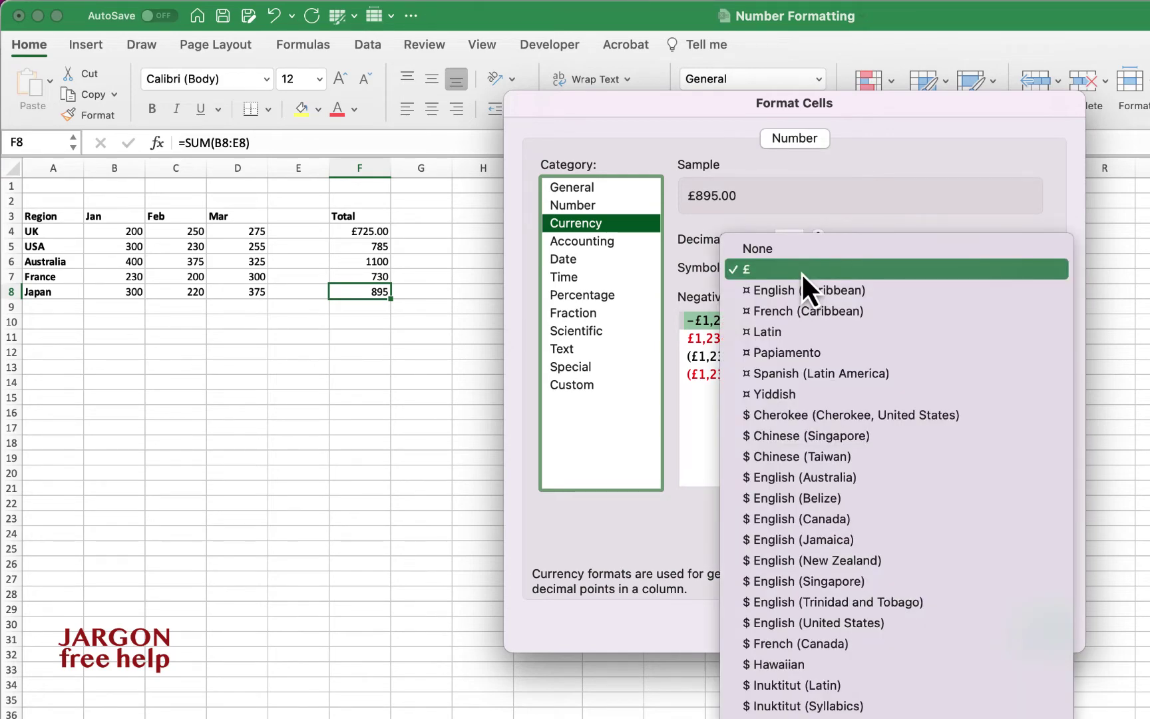
click(801, 272)
click(967, 624)
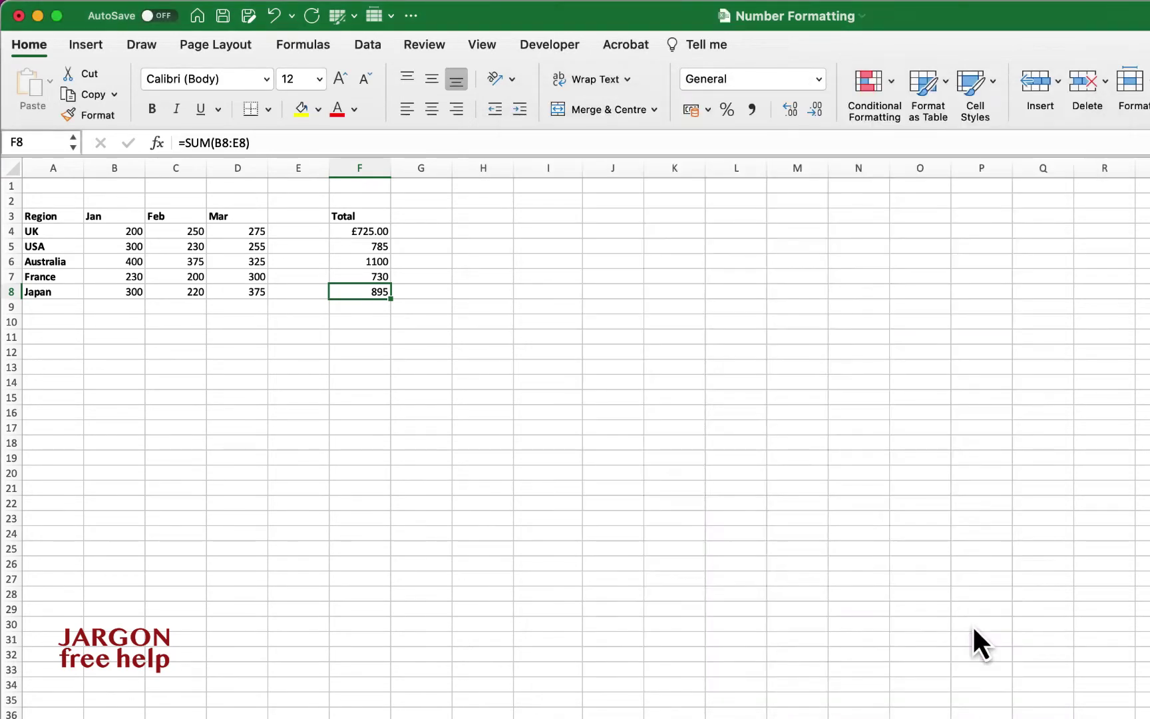
- Give F8 a ¥ Japanese Currency format with 0 decimal places, showing ¥895
click(819, 78)
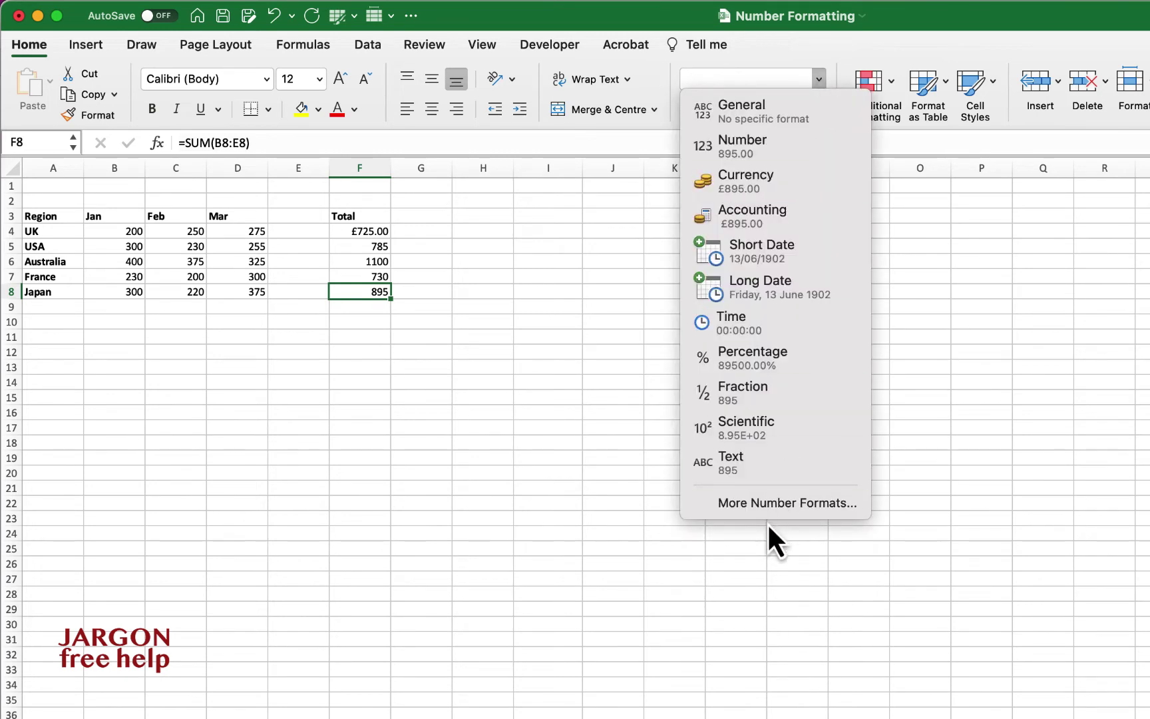
click(769, 504)
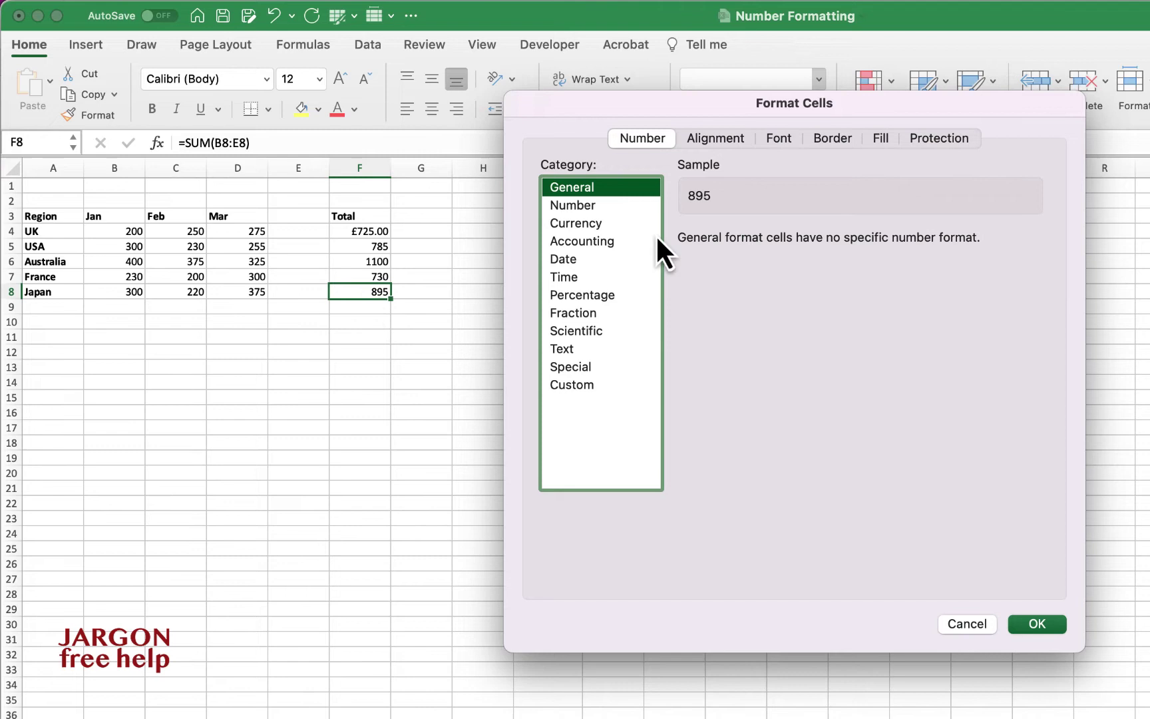
click(612, 223)
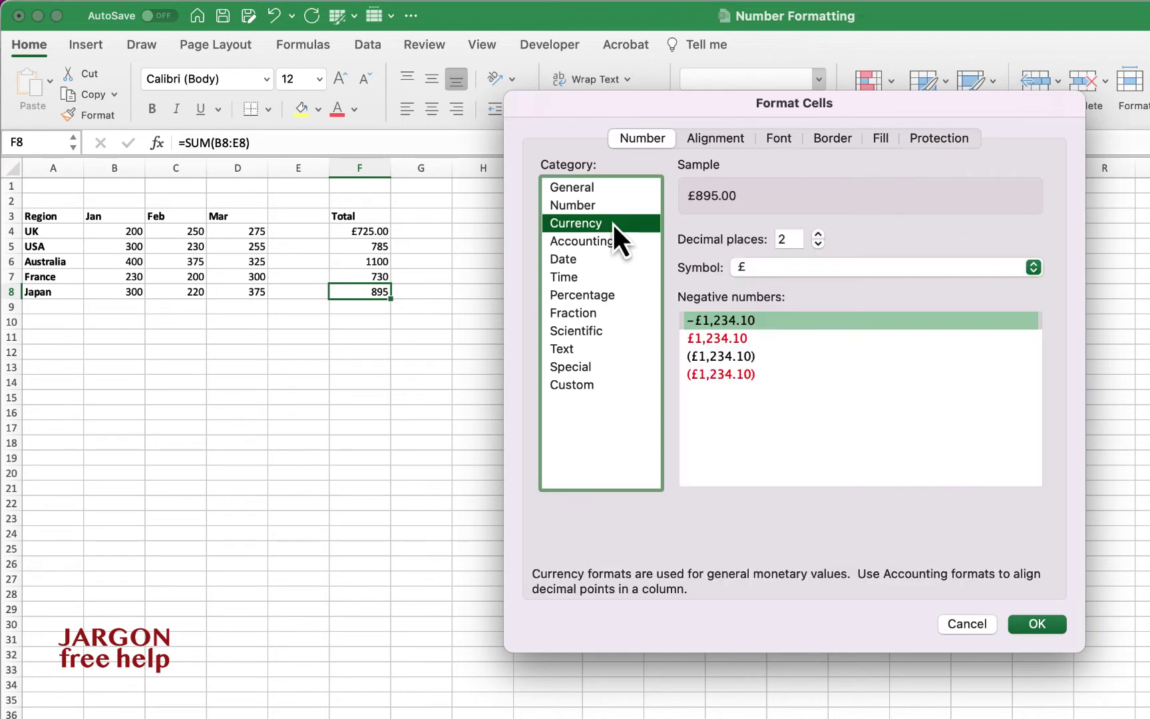
click(837, 266)
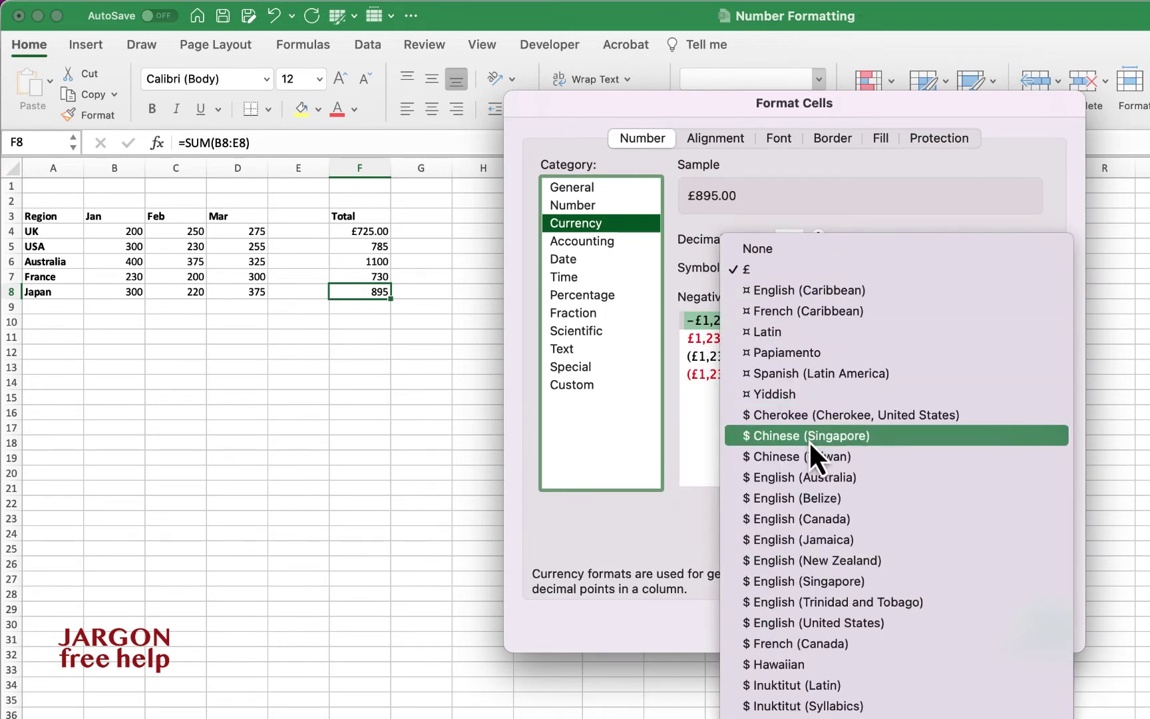
scroll(808, 440, down, 3)
scroll(808, 441, down, 10)
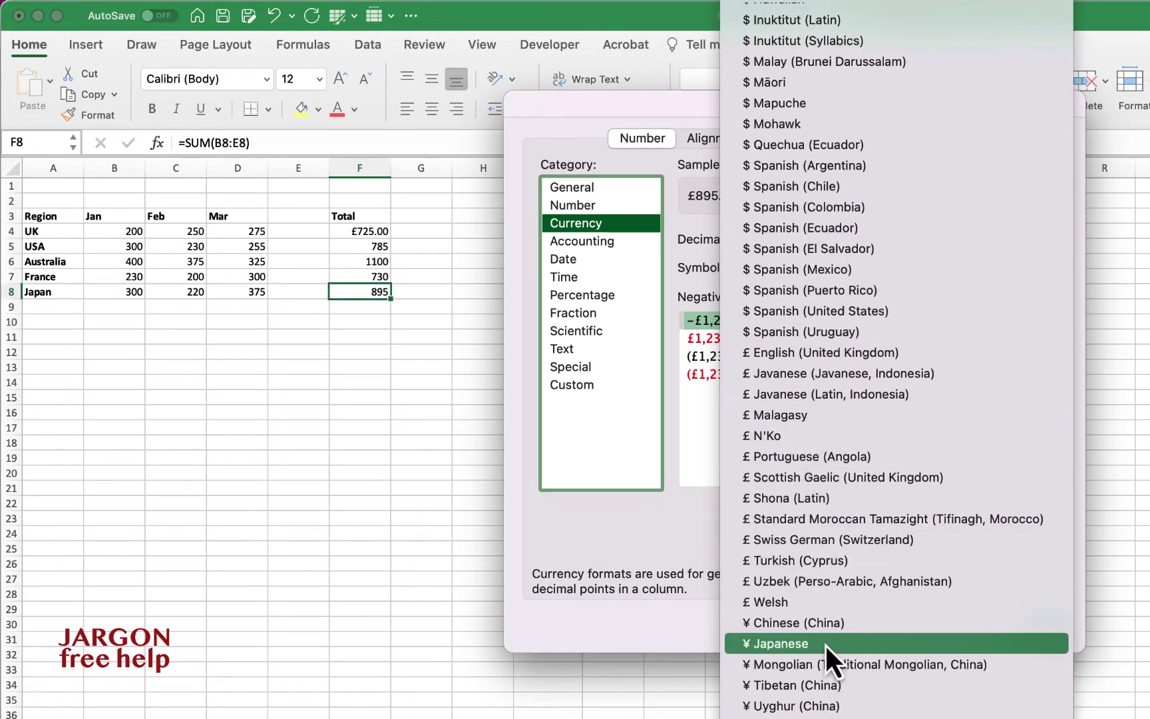
click(824, 644)
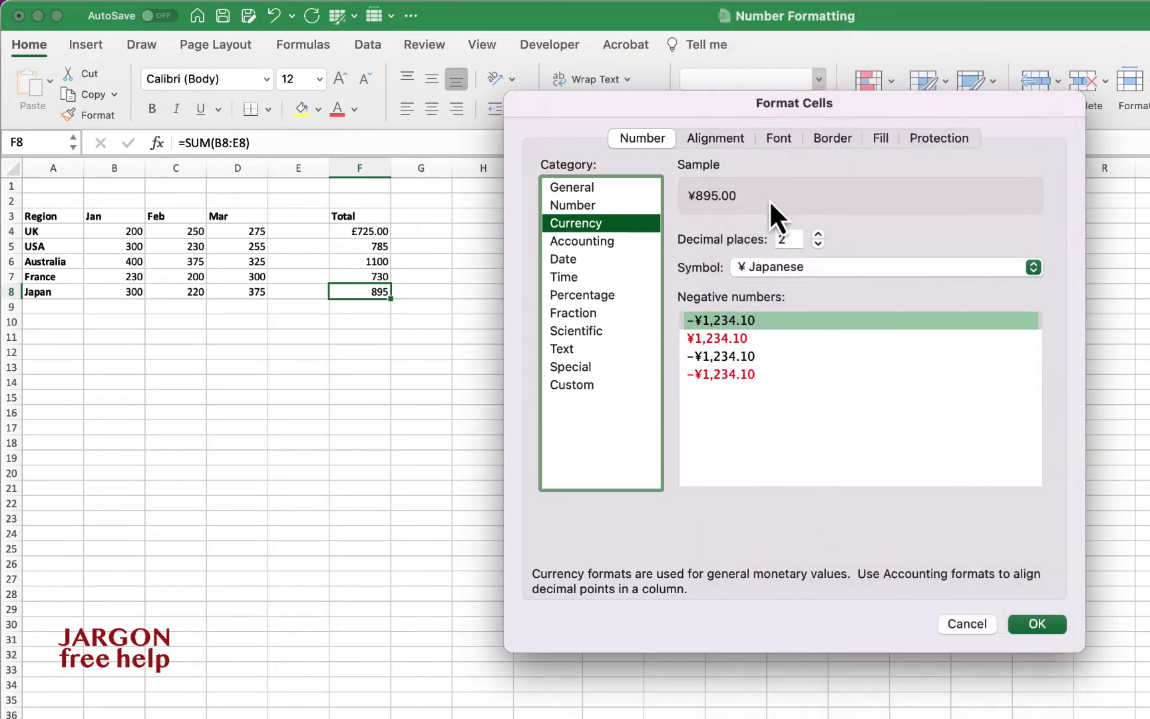
click(818, 244)
click(818, 244)
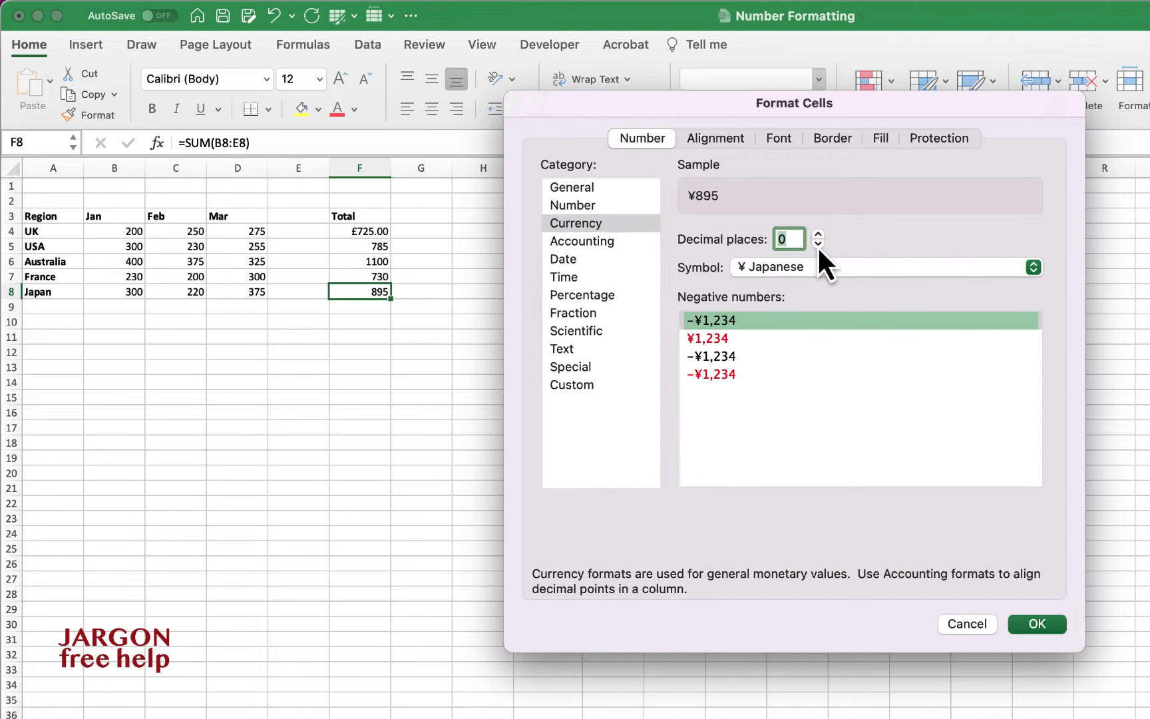
click(1047, 624)
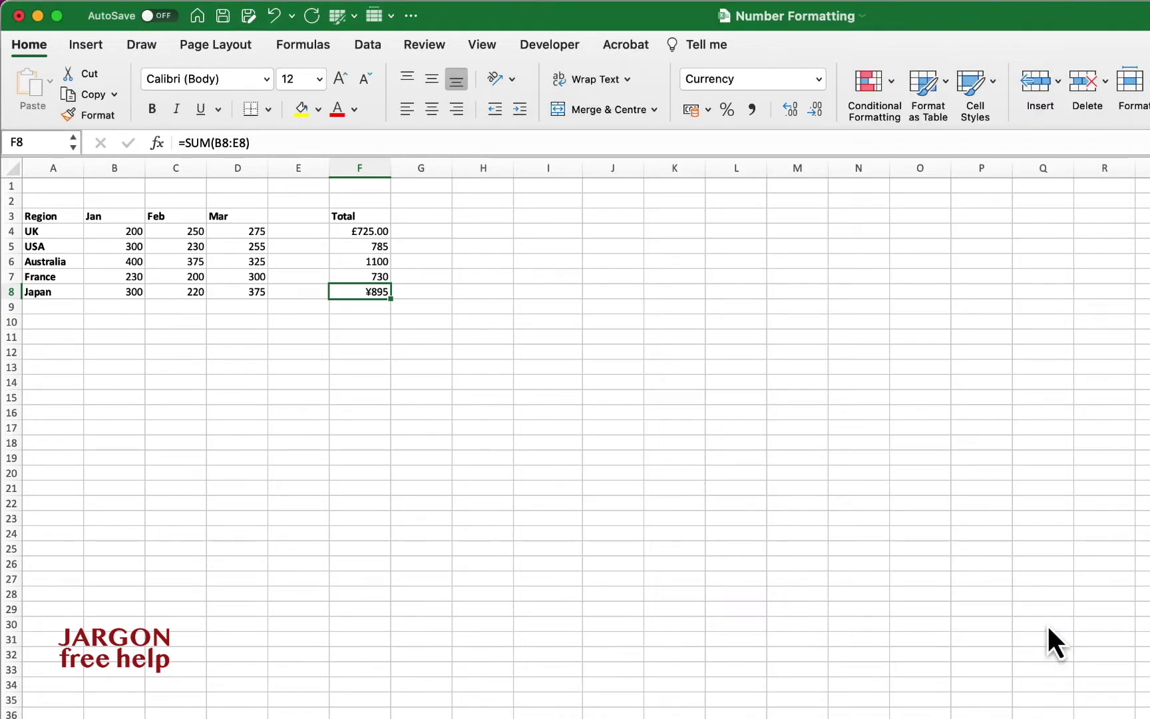
- Remove both decimal places from the UK total in F4
click(370, 228)
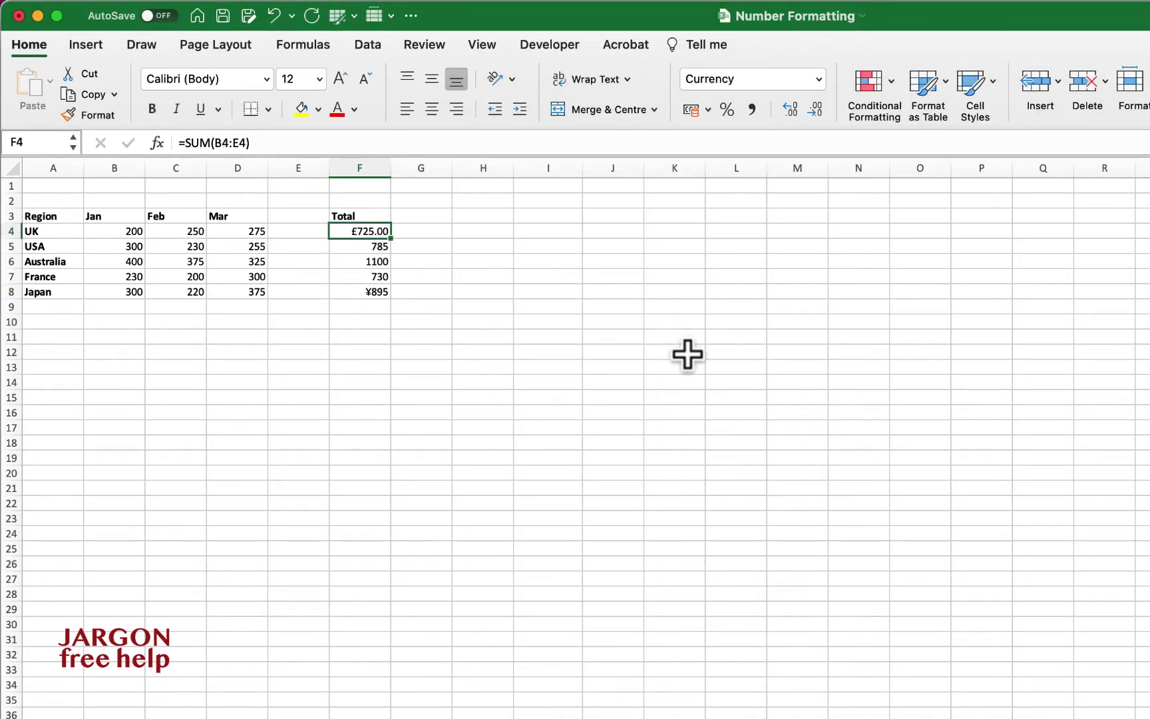
click(817, 115)
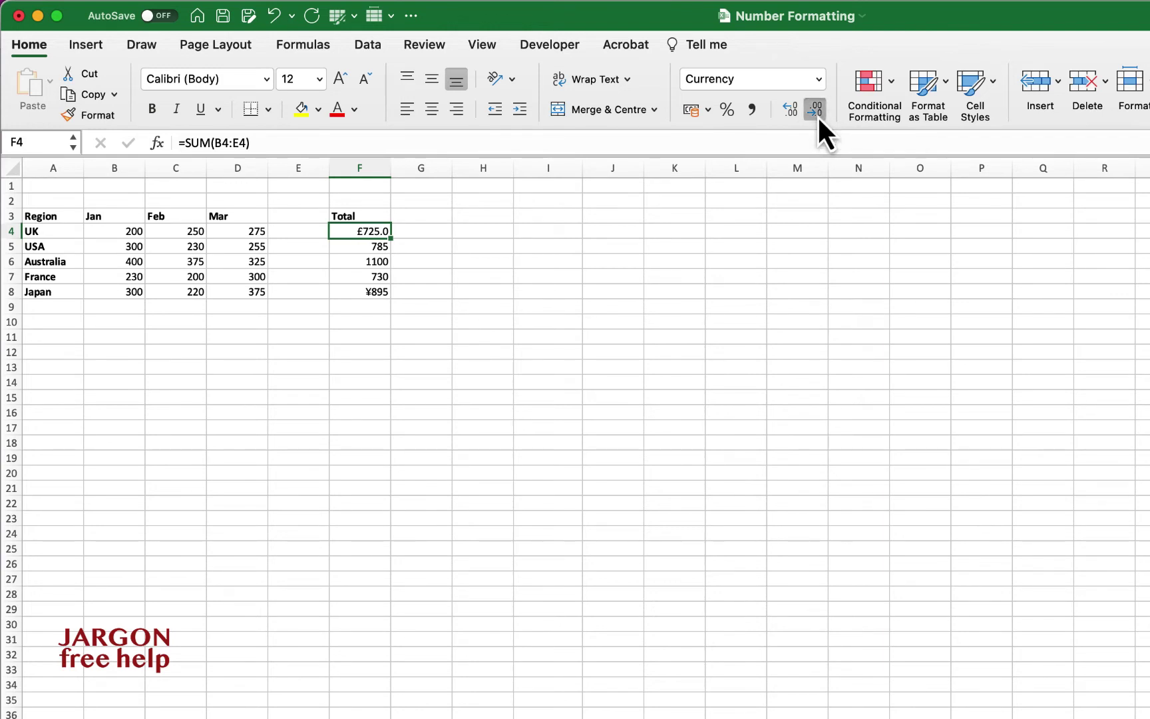
click(817, 115)
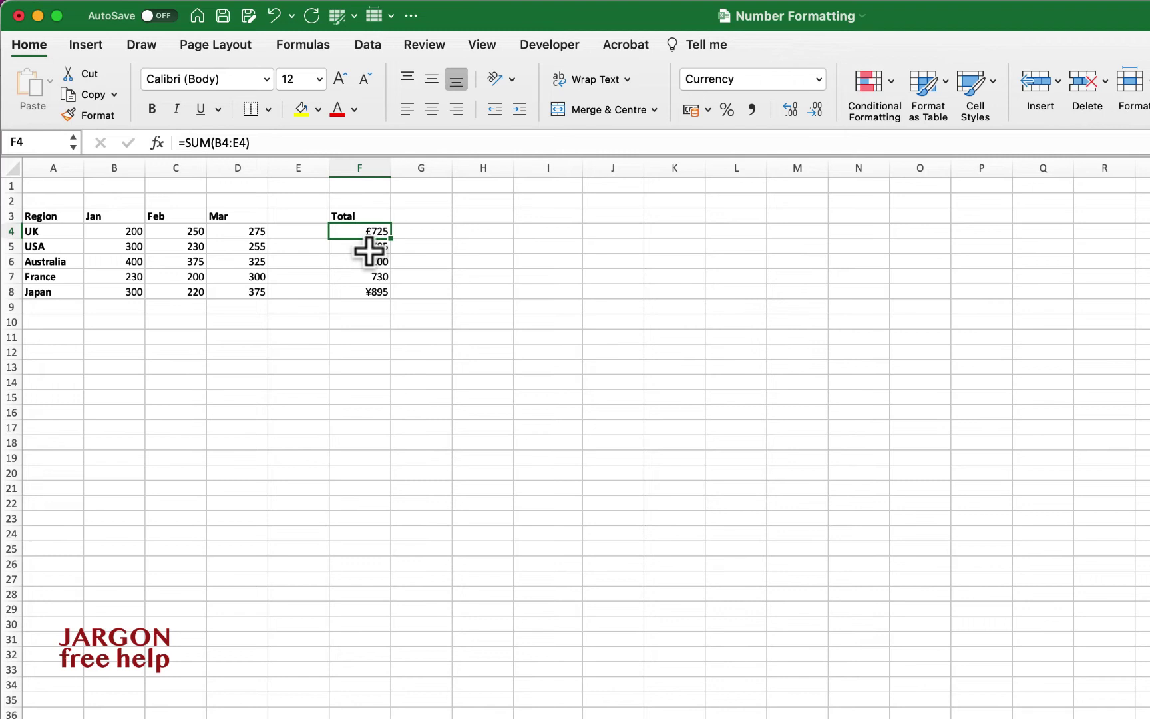
- Apply $ English (United States) Accounting format to F5:F6 with no decimals, showing $ 785 and $ 1,100
drag(370, 248, 370, 260)
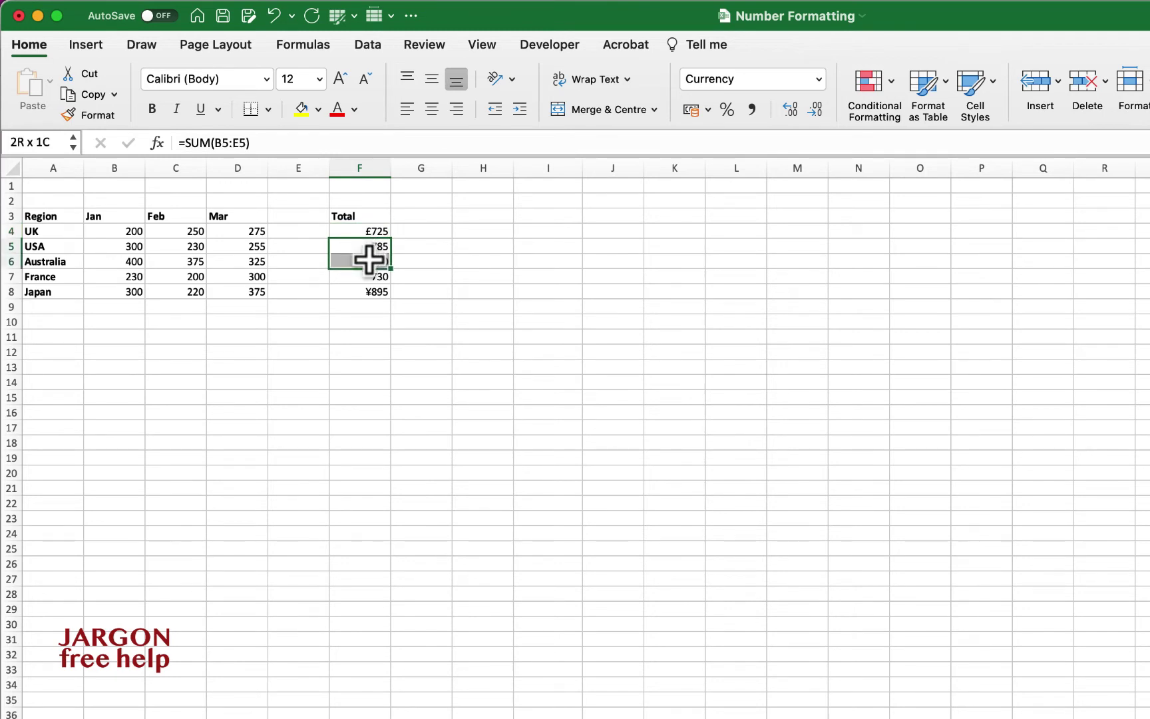
click(709, 111)
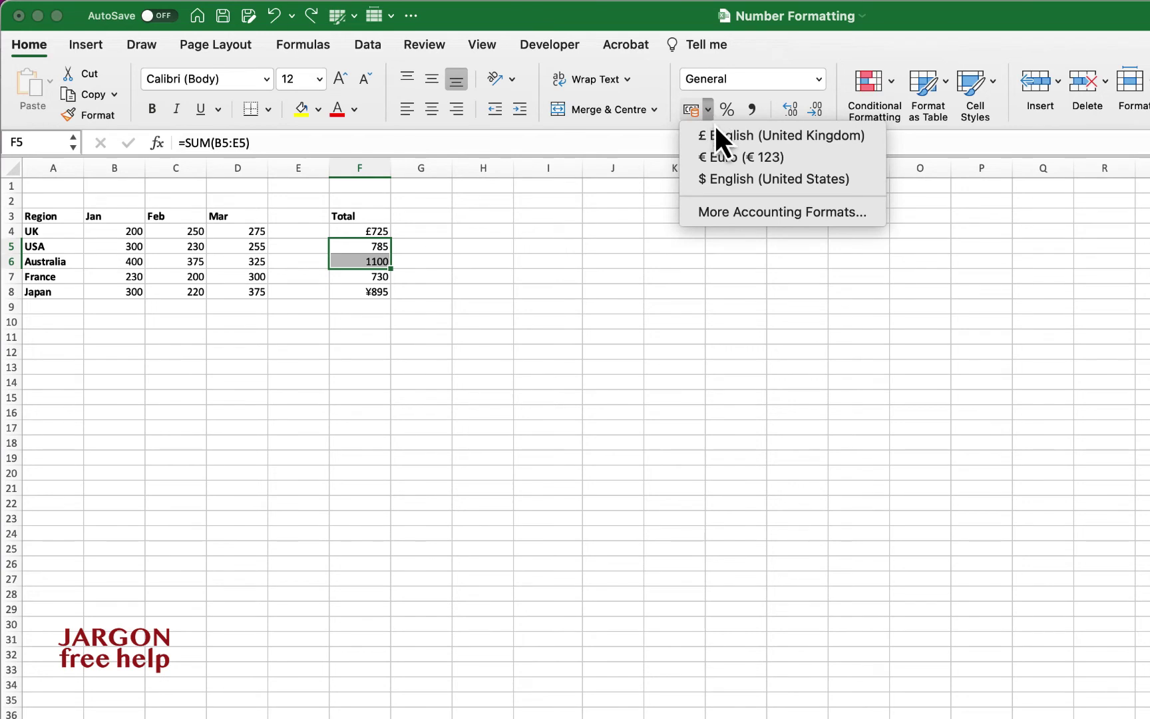
click(789, 183)
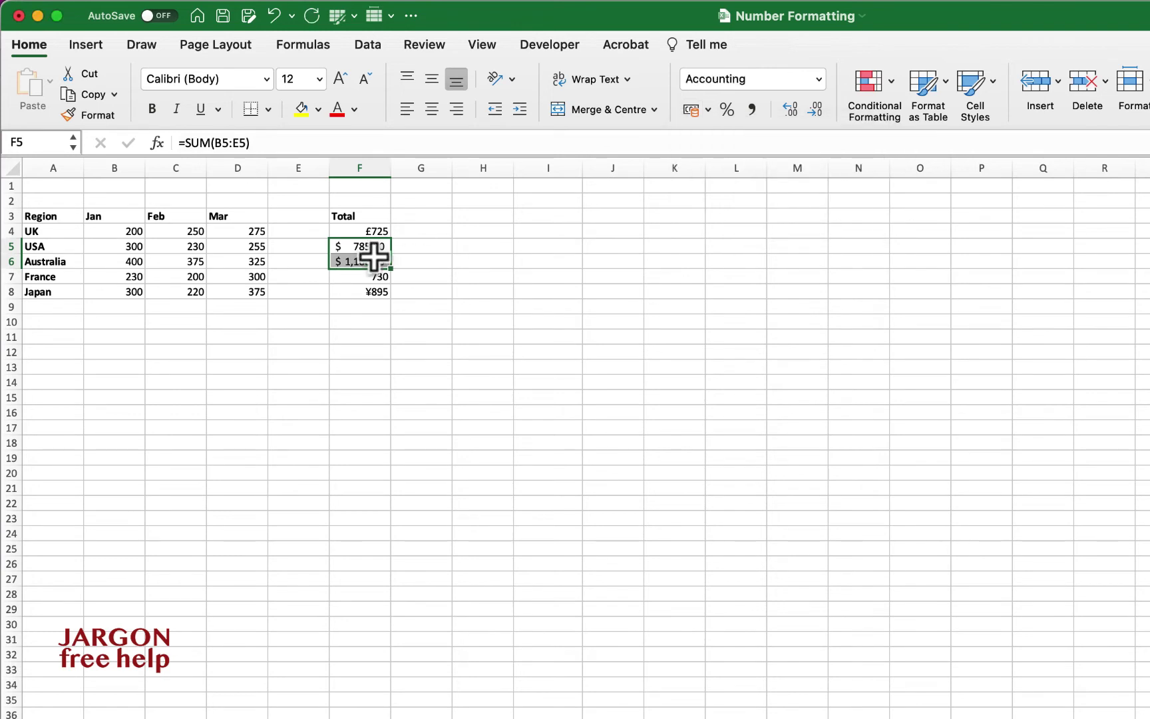
click(814, 111)
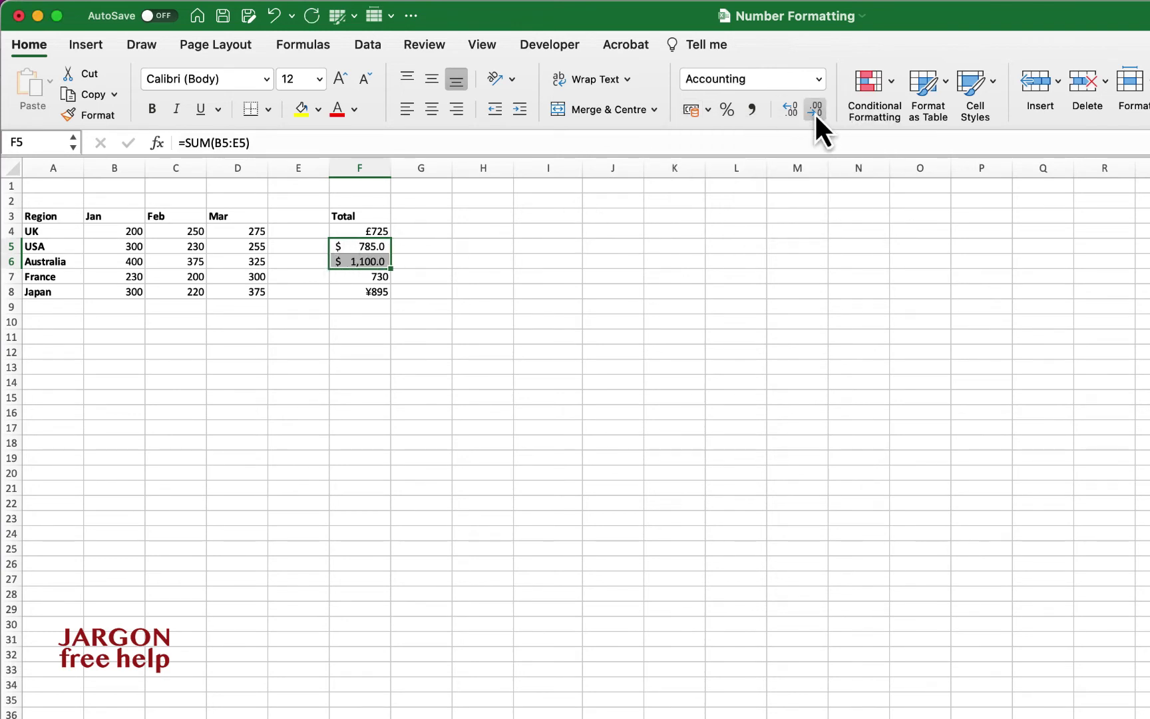
click(814, 111)
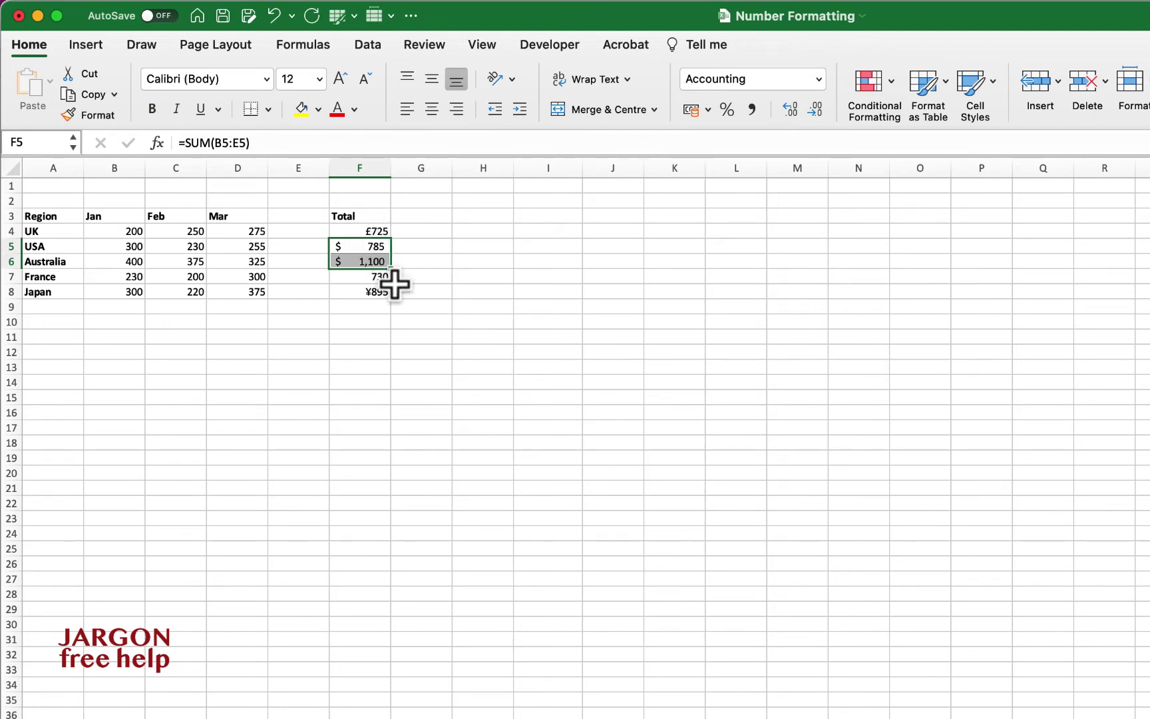
- Change F5:F6 from Accounting to $ English (United States) Currency with 0 decimals, reading $785 and $1,100
click(818, 80)
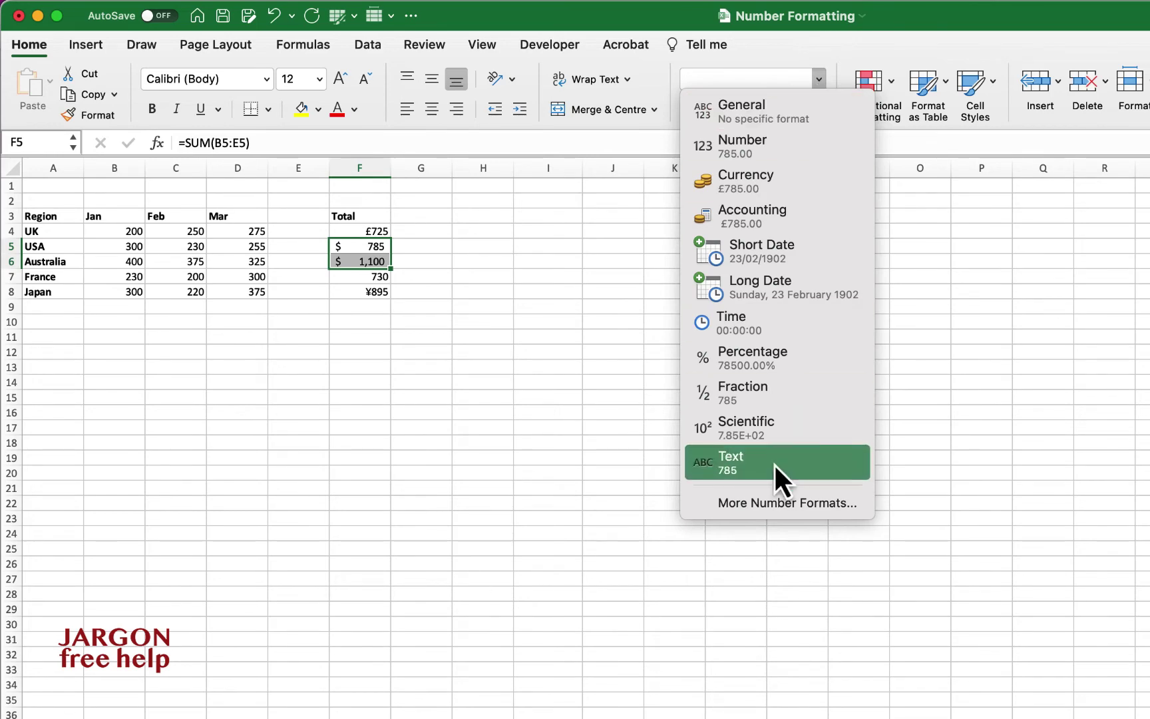
click(776, 502)
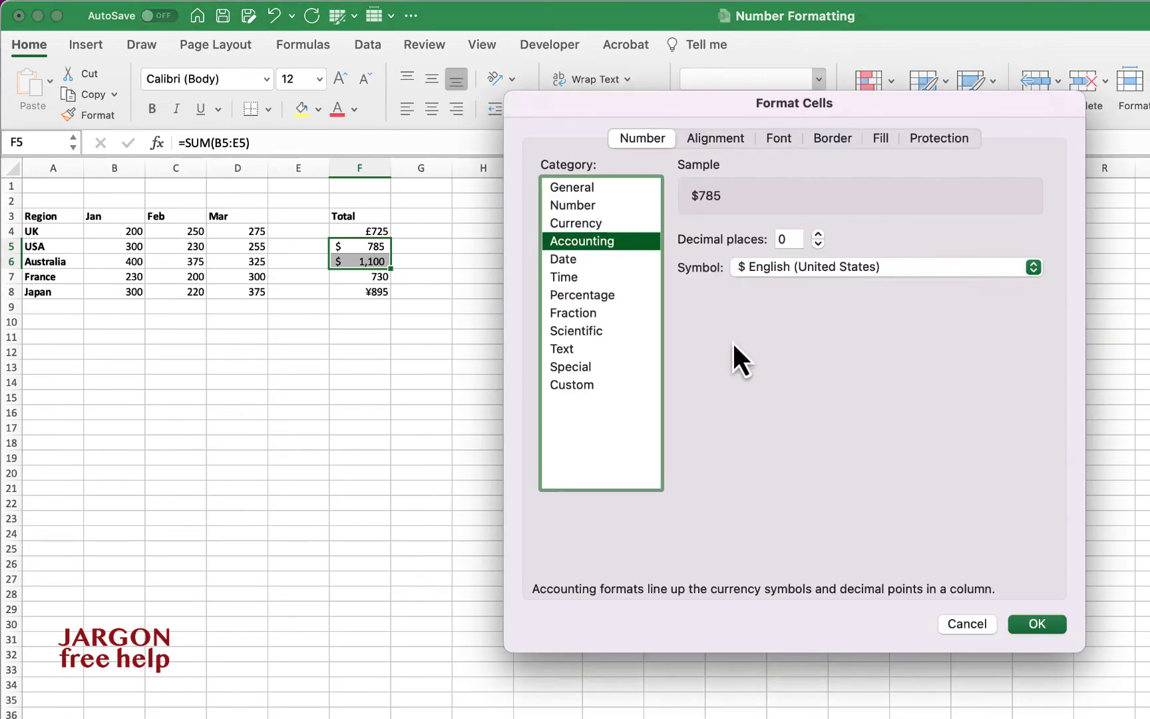
click(629, 223)
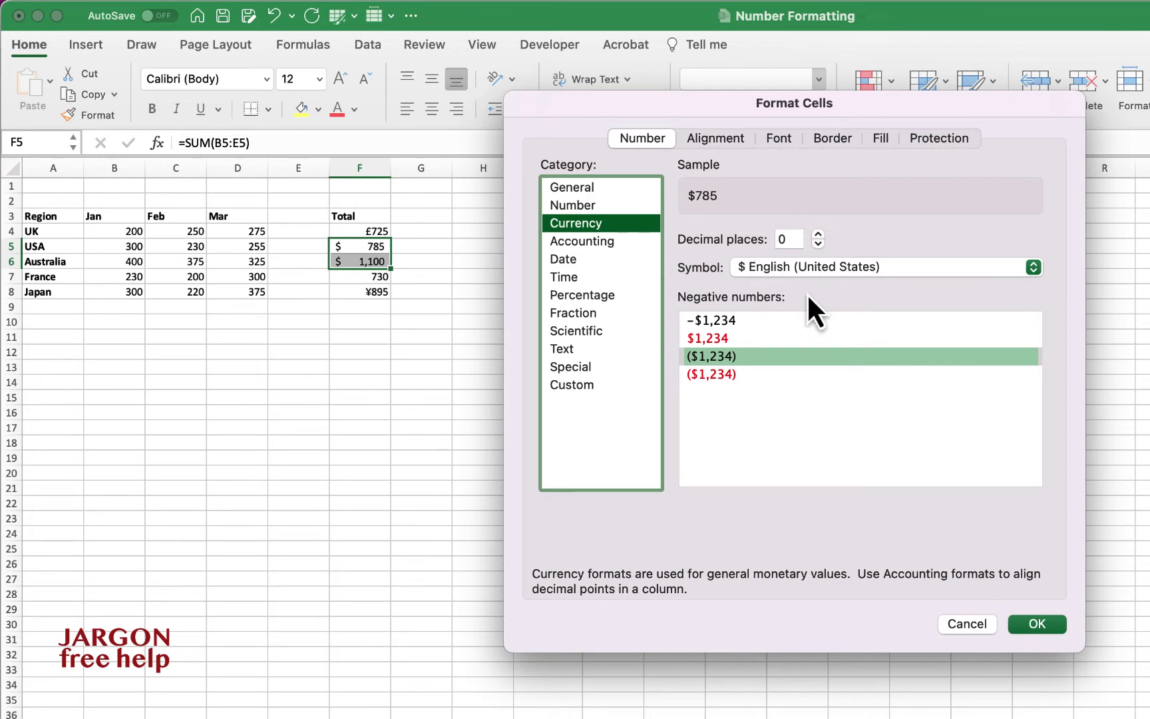
click(777, 269)
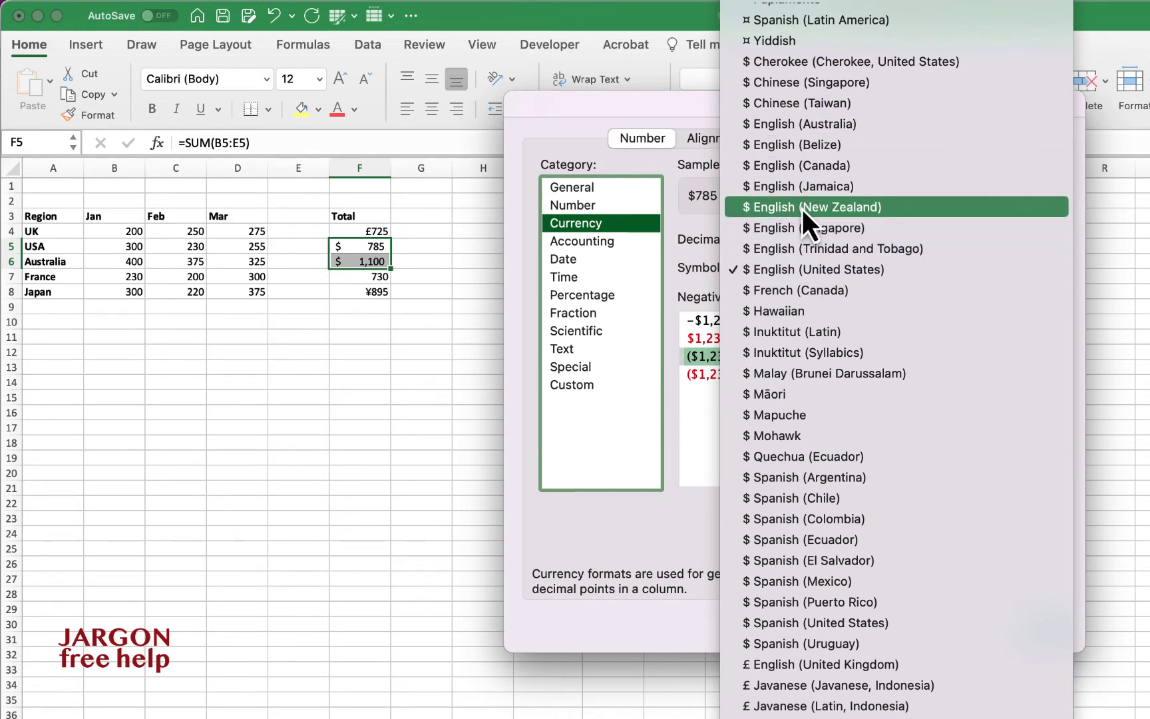
click(797, 269)
click(1047, 627)
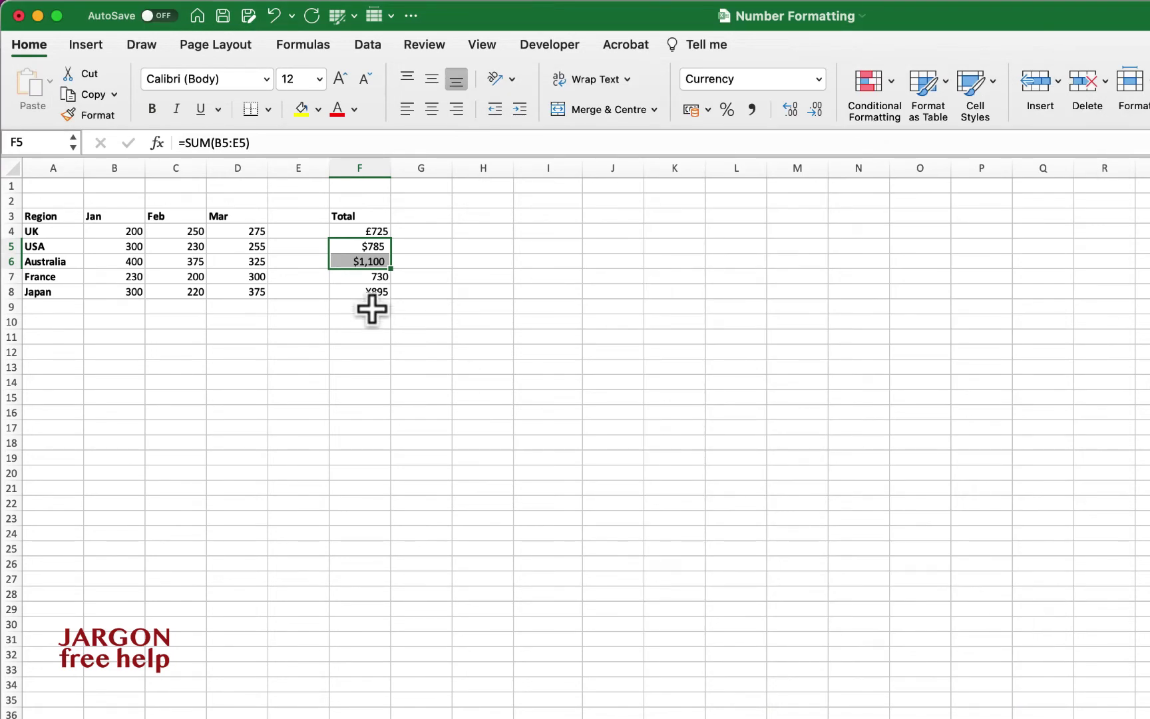
- Give the France total in F7 a € French (France) Currency format with 0 decimals, reading 730 €
click(369, 278)
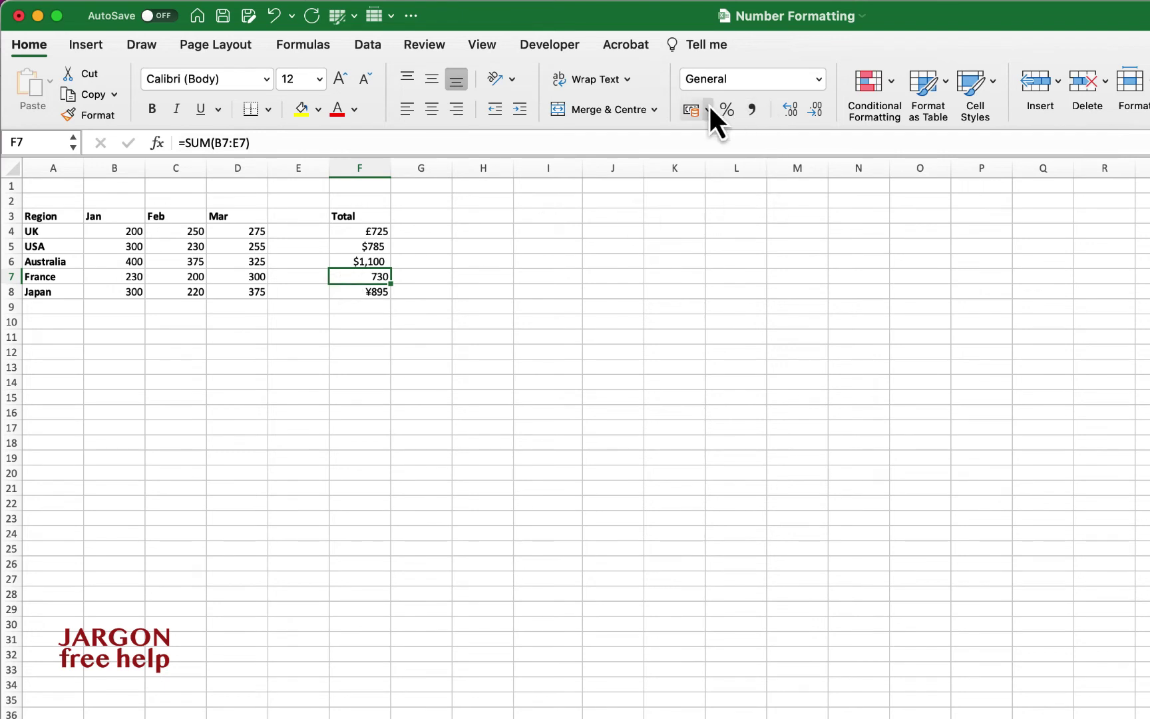
click(819, 80)
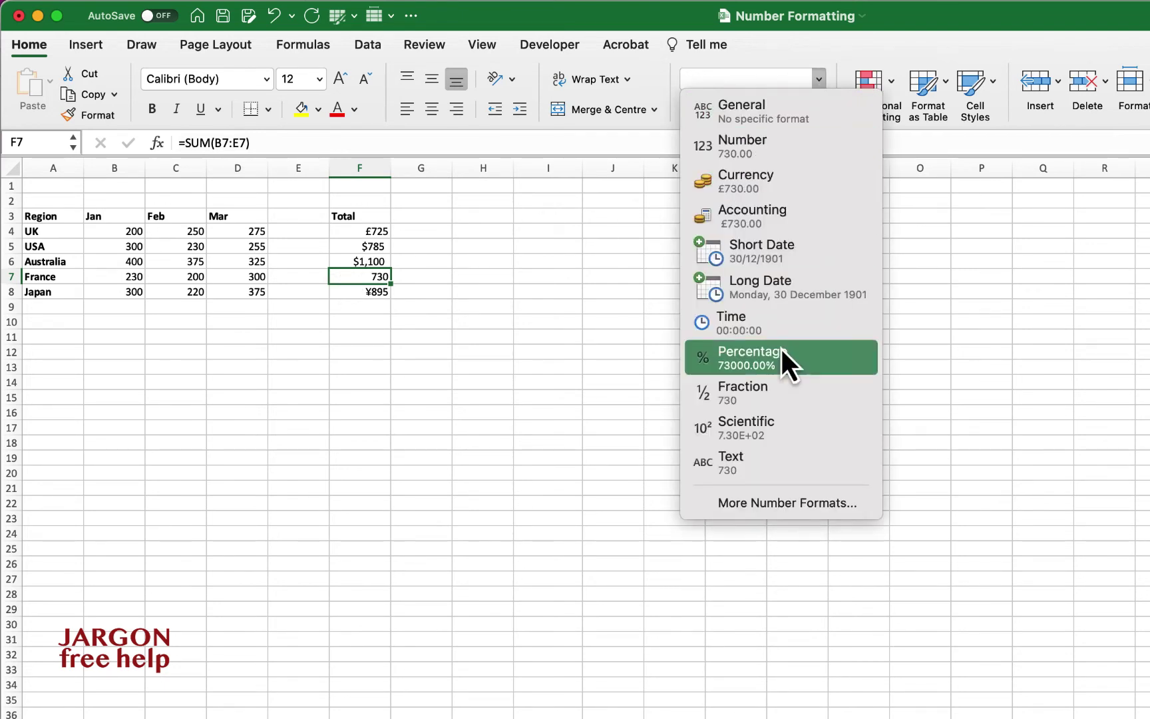
click(783, 505)
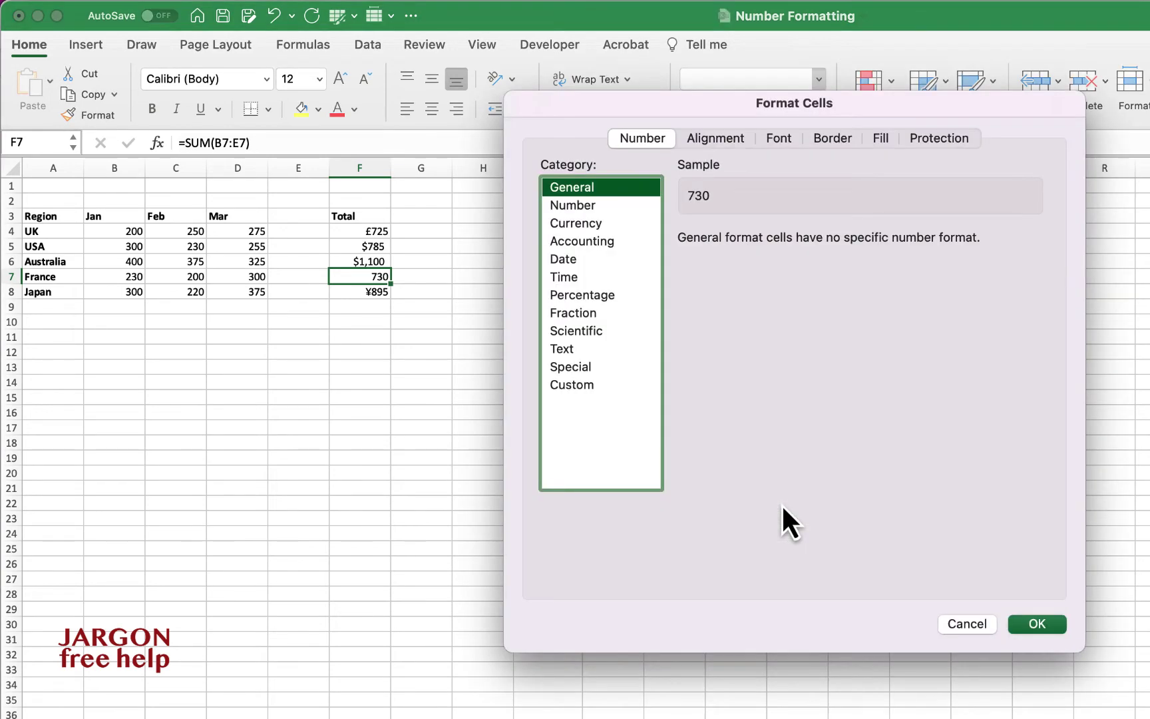
click(608, 223)
click(762, 266)
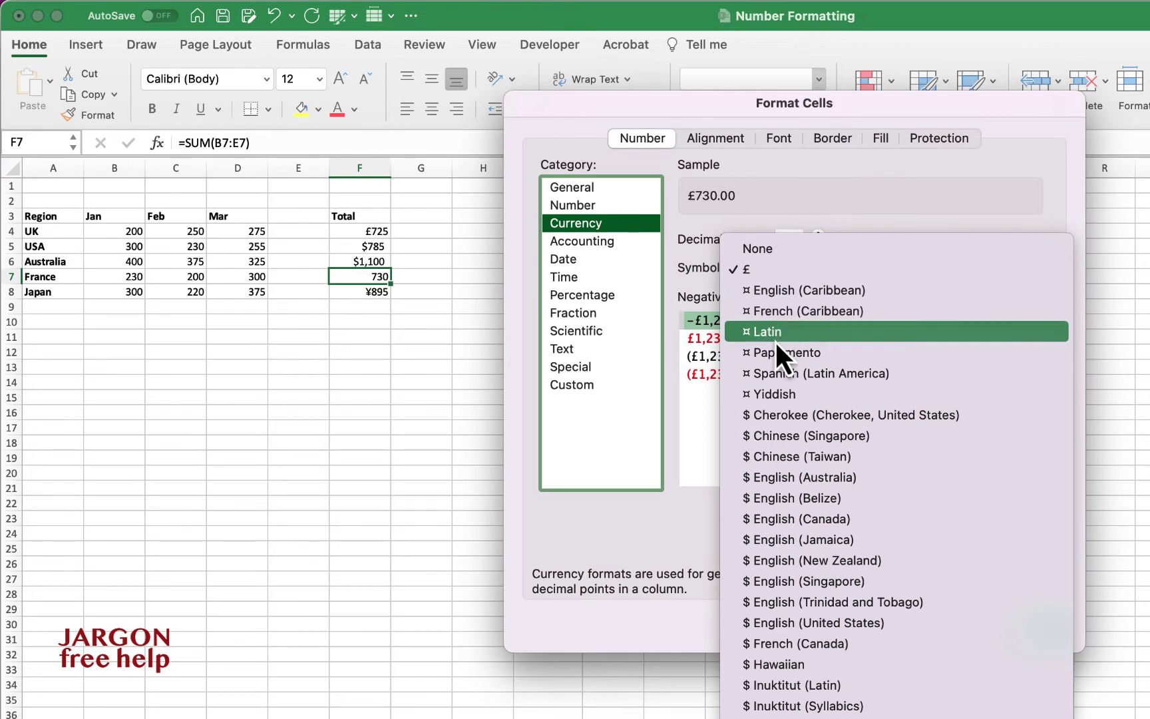
scroll(779, 390, down, 10)
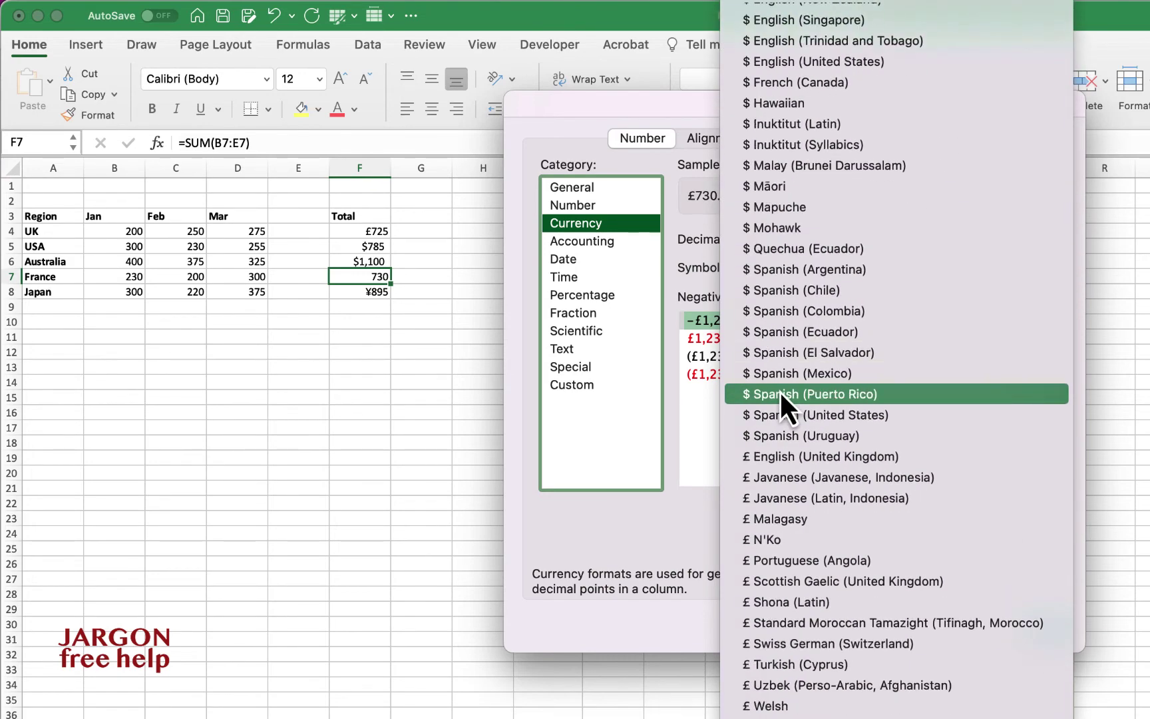
scroll(779, 390, down, 3)
scroll(779, 390, down, 8)
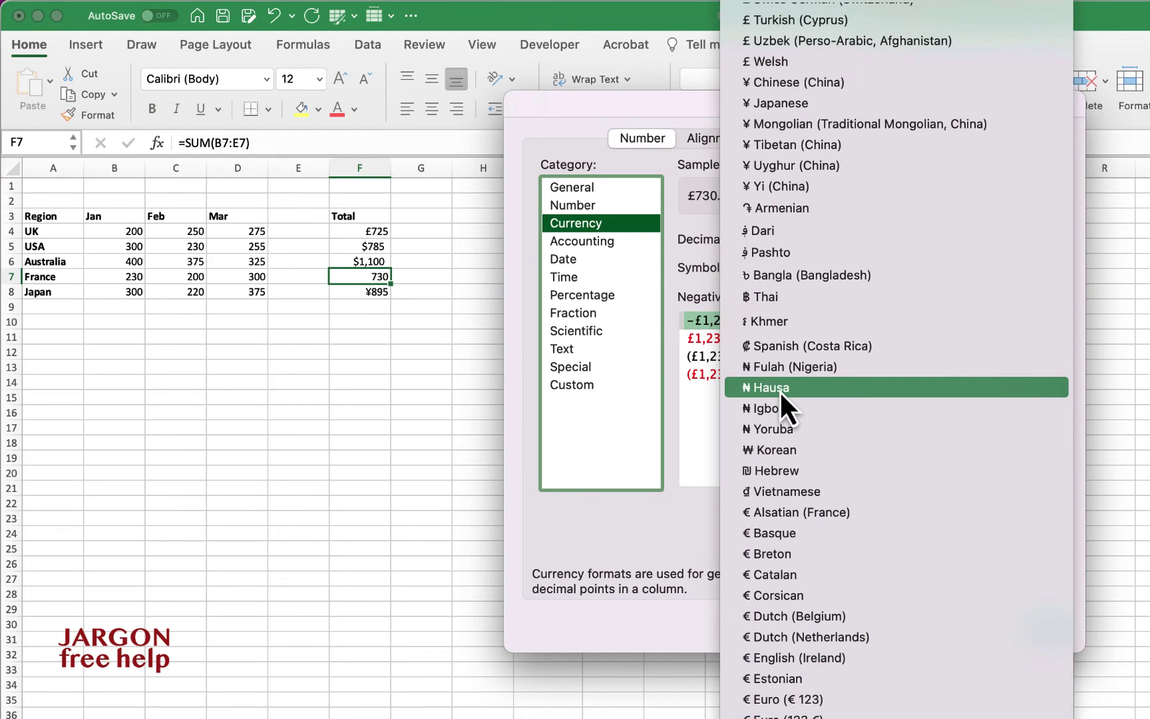
scroll(779, 391, down, 2)
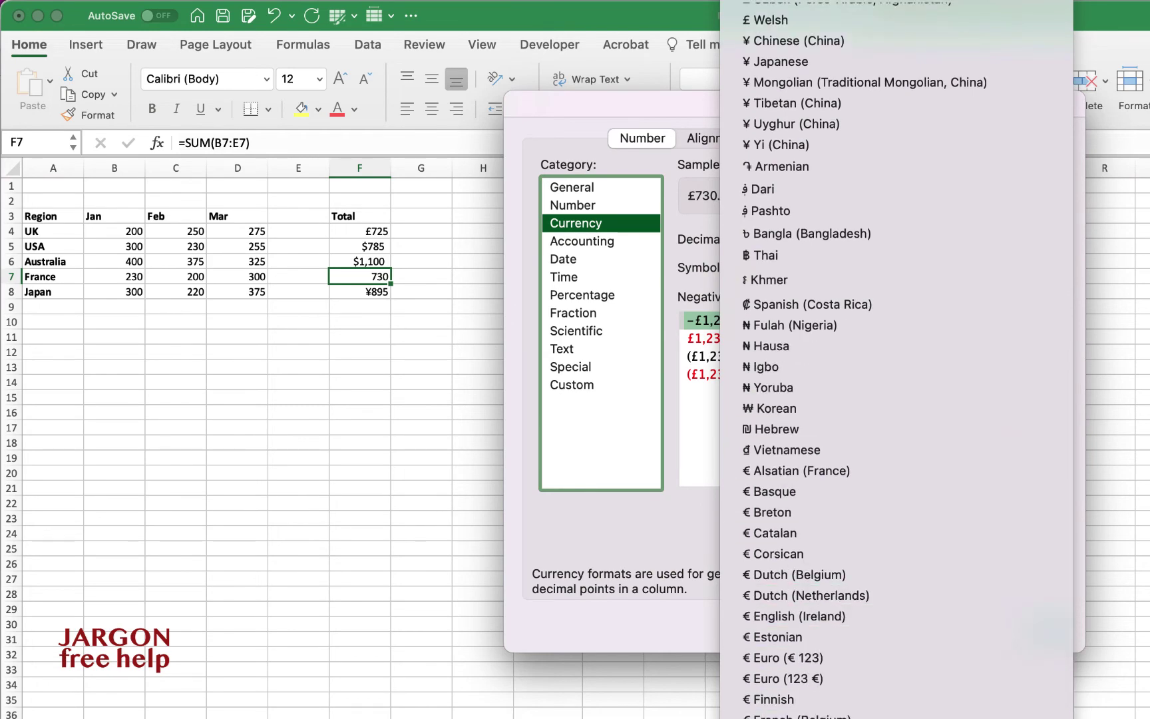
click(792, 715)
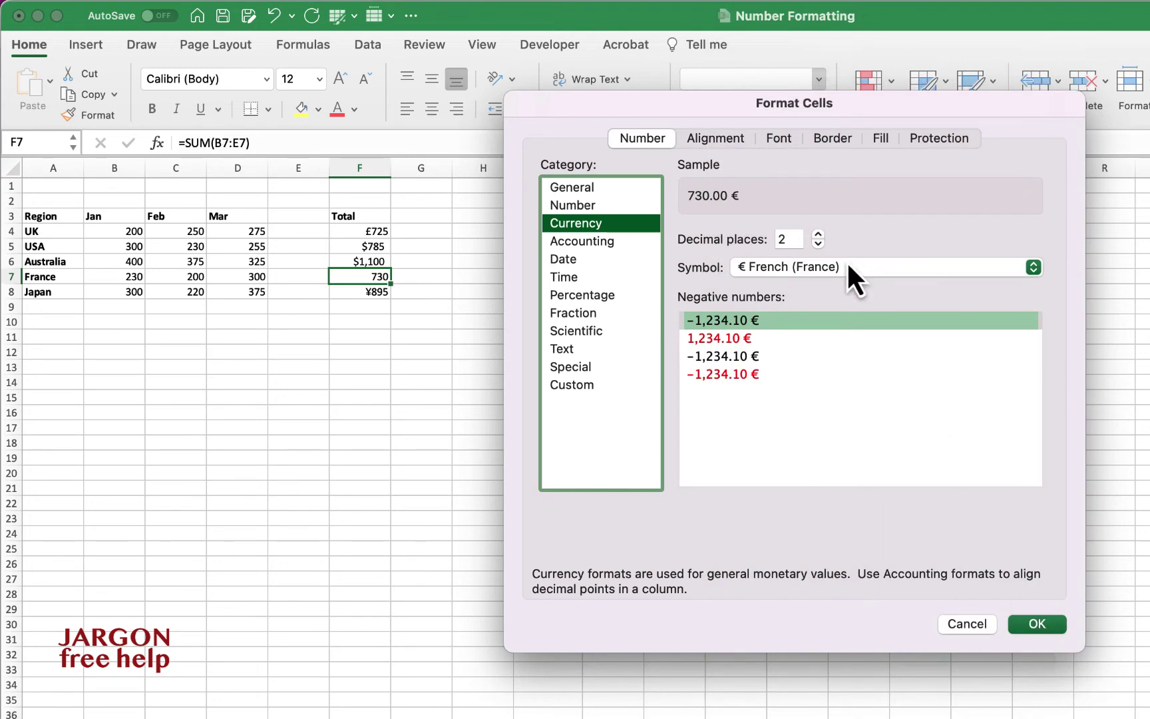
click(818, 244)
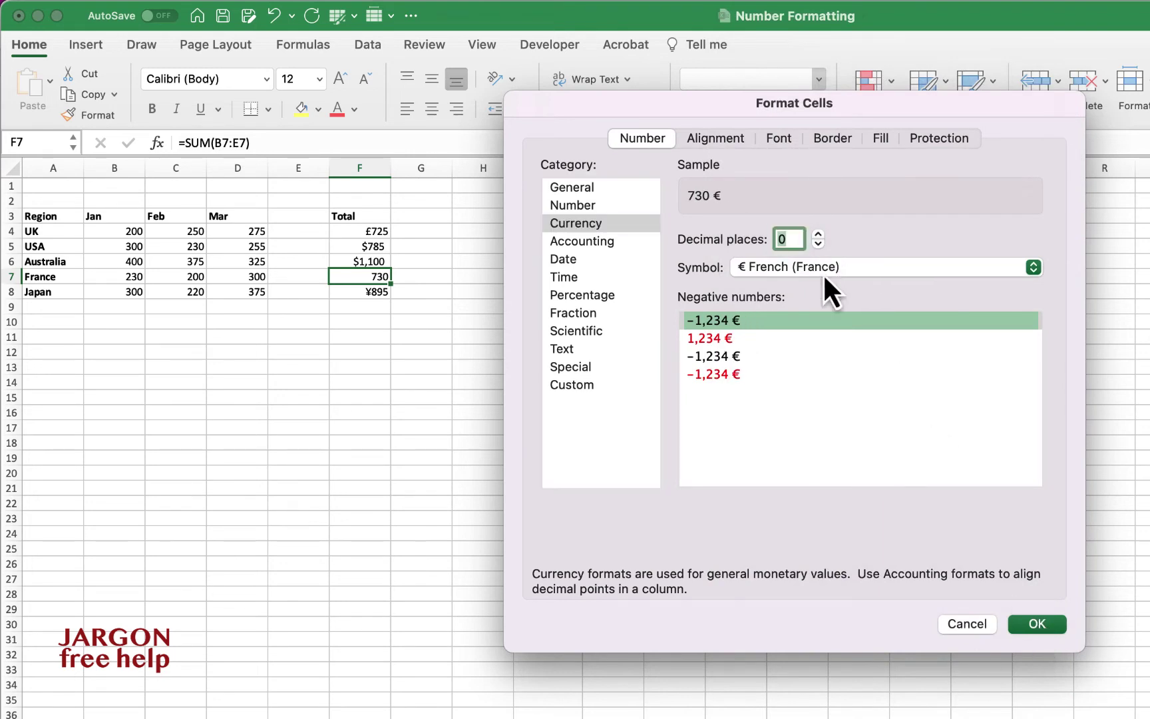
click(1037, 624)
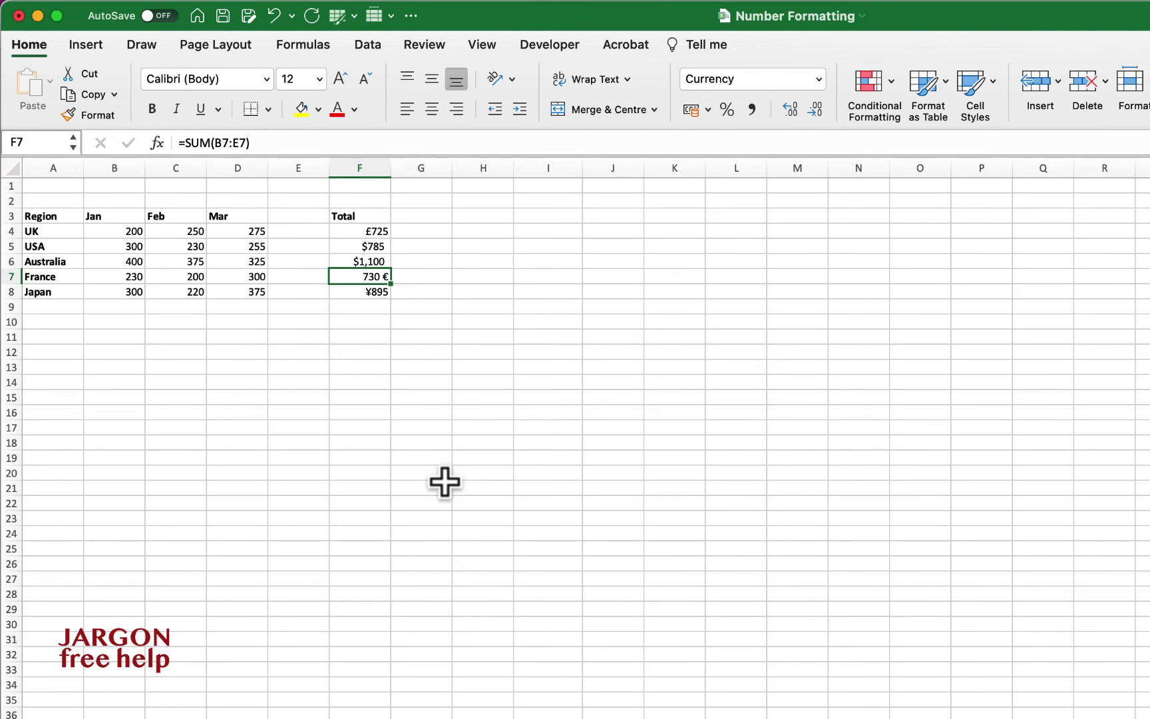
- Enter £1000 in F12, then overwrite it with 2000 so it displays £2,000
click(372, 348)
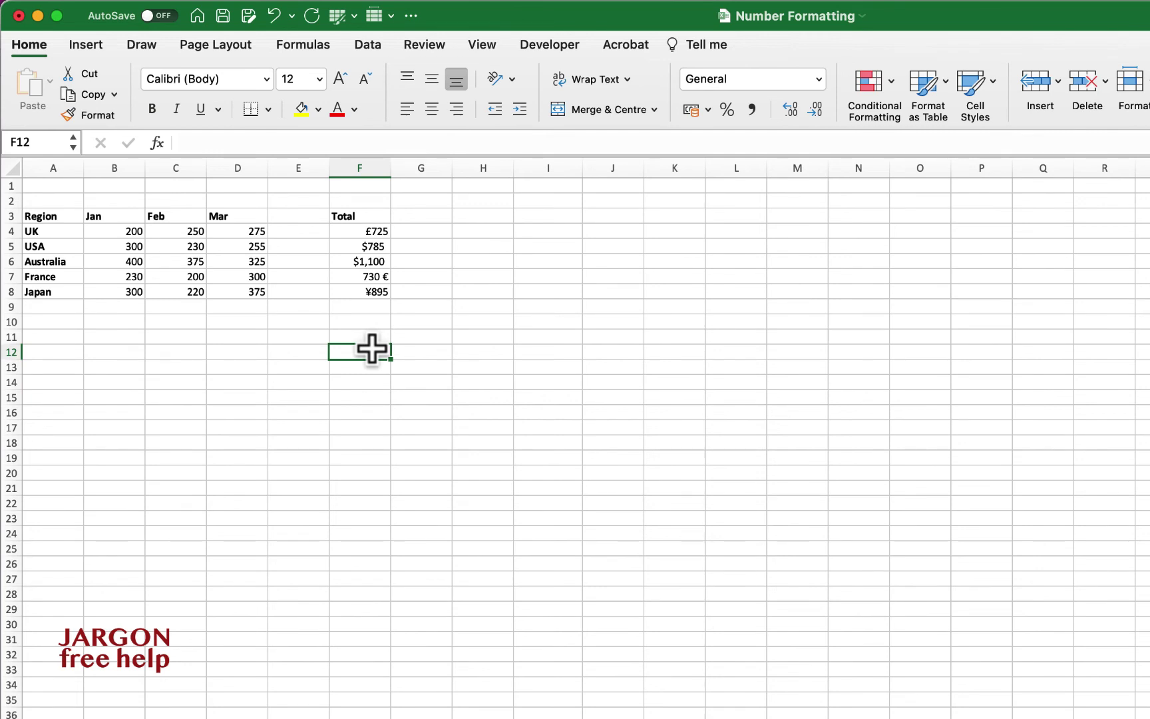
text(£1000)
key(Return)
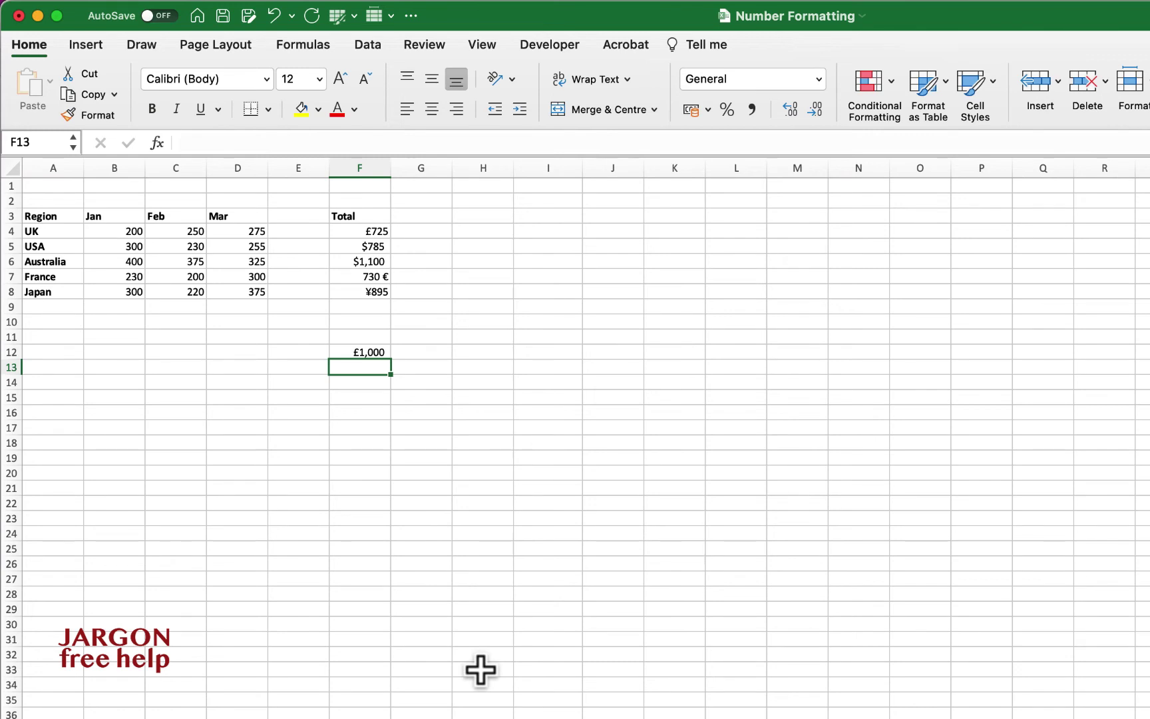
click(375, 353)
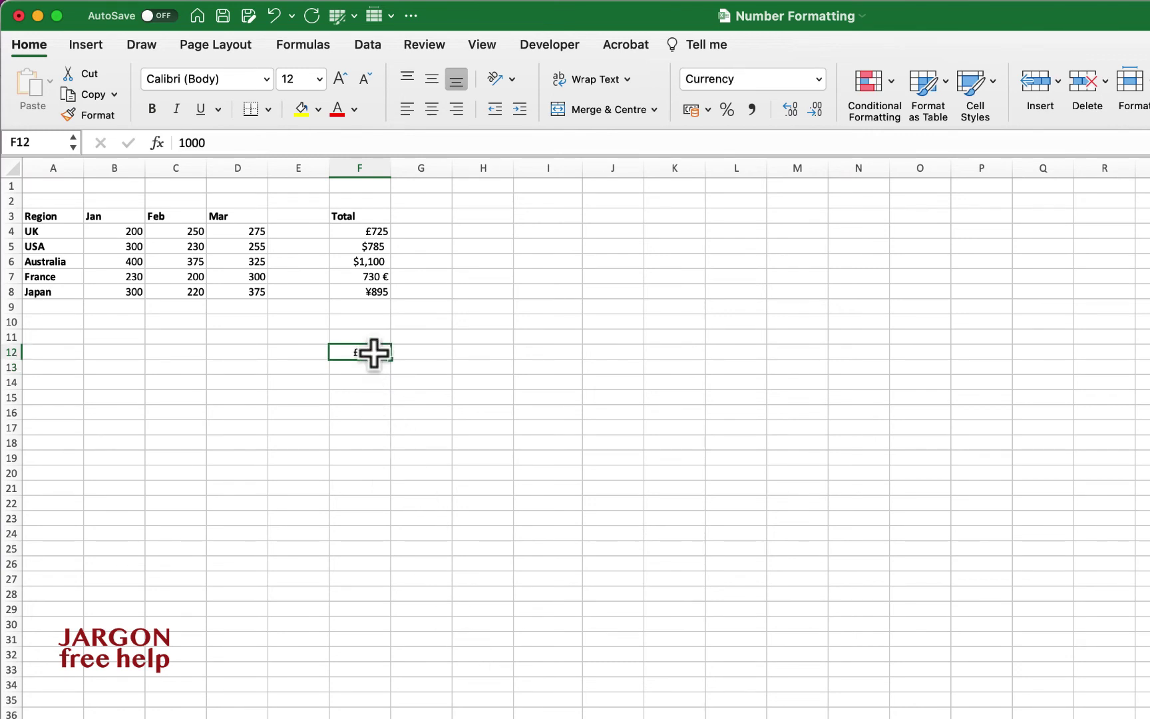
text(2000)
key(Return)
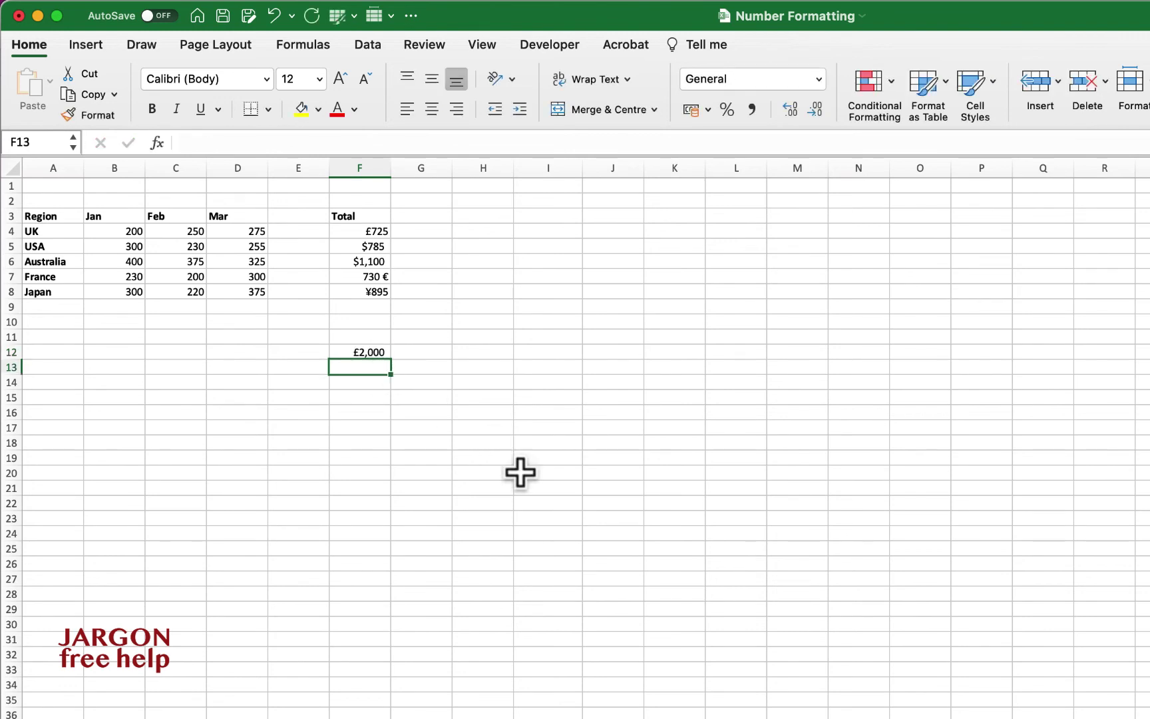
key(Up)
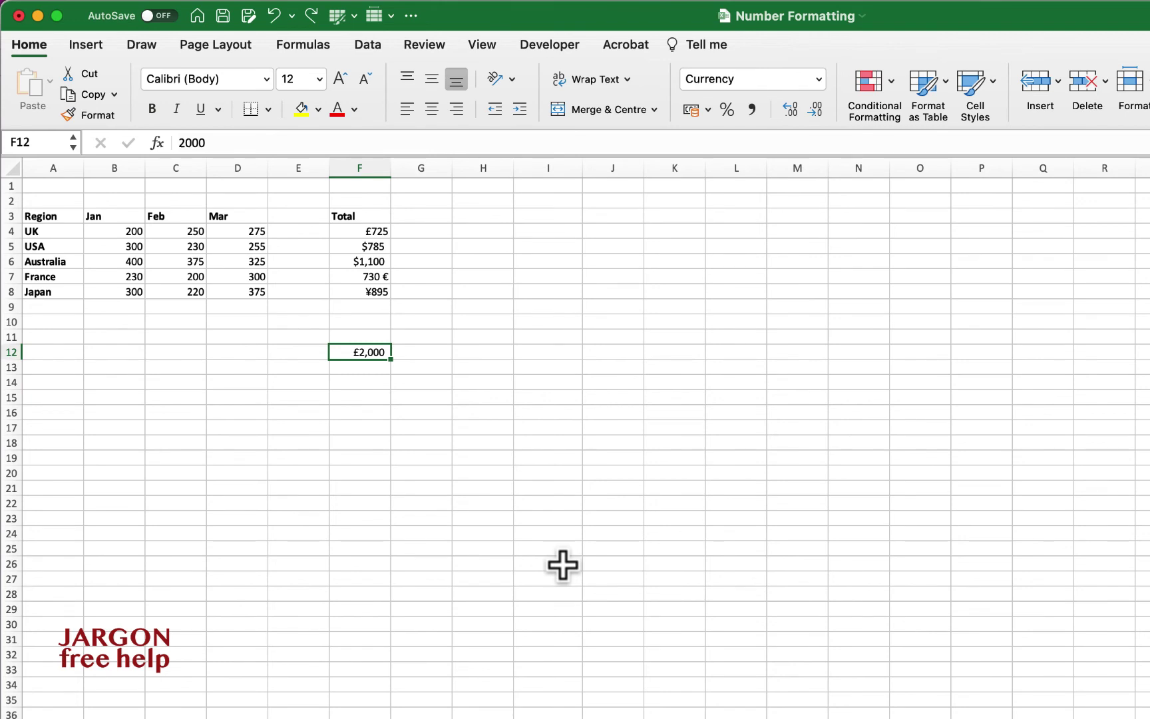
- Apply pound Currency format to B4:D8, giving values like £200.00 and £375.00
click(237, 292)
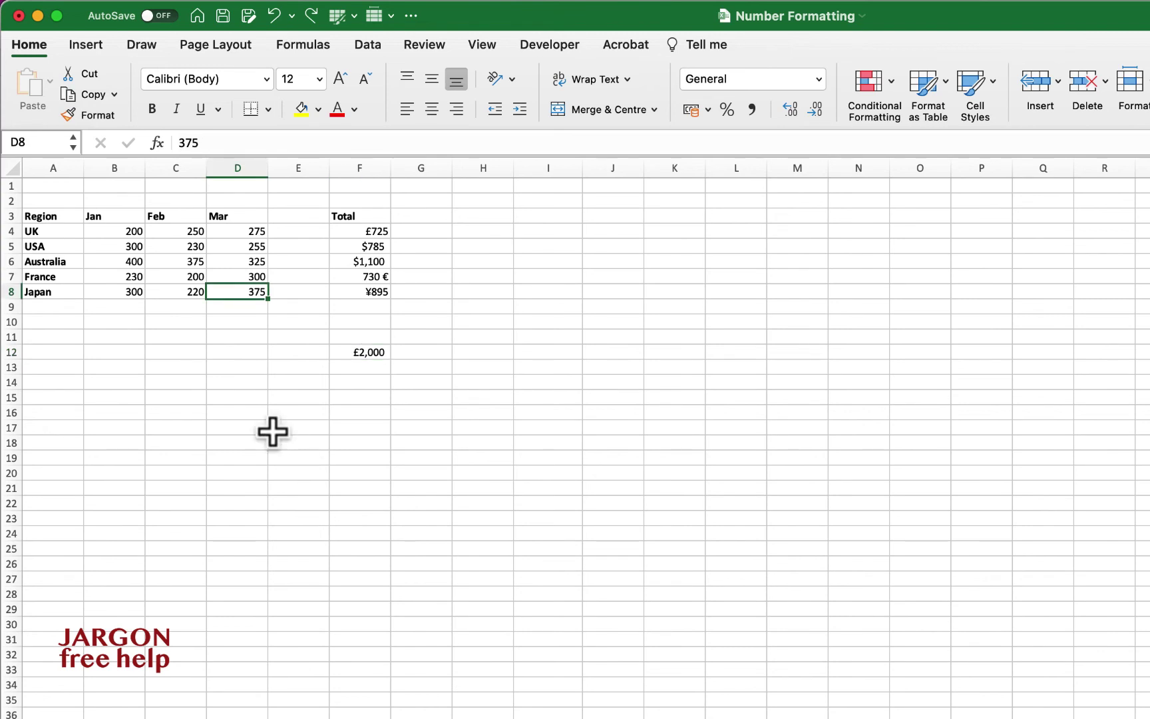
drag(115, 231, 234, 293)
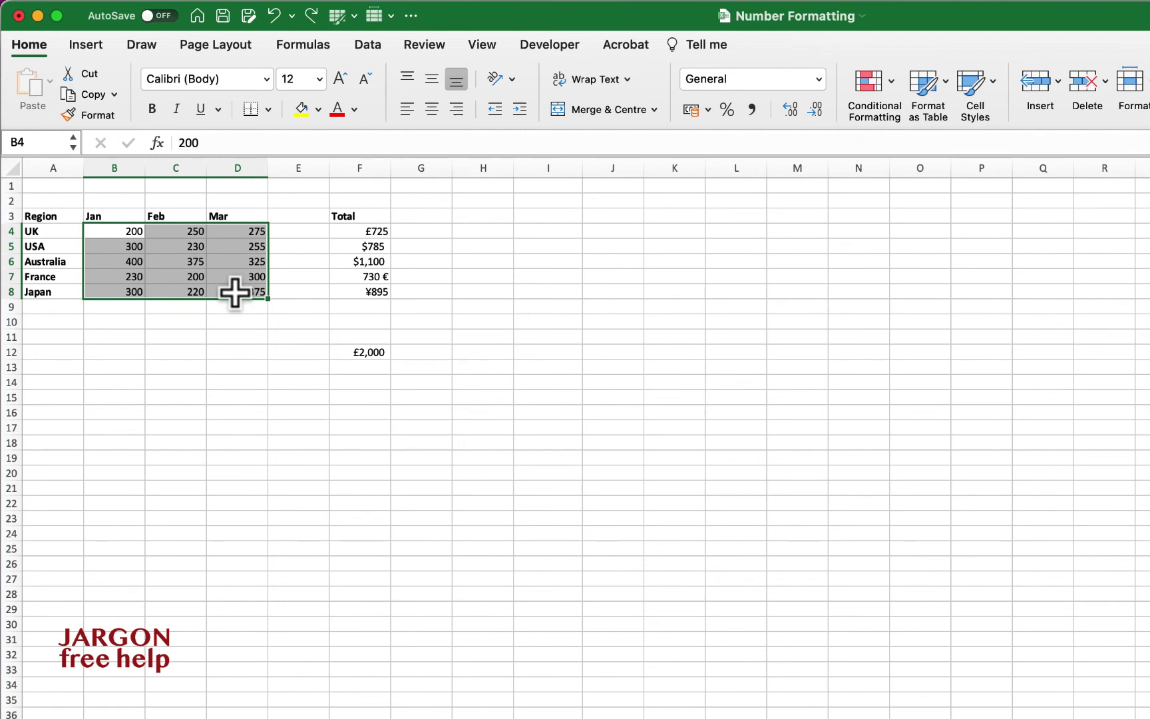
click(820, 79)
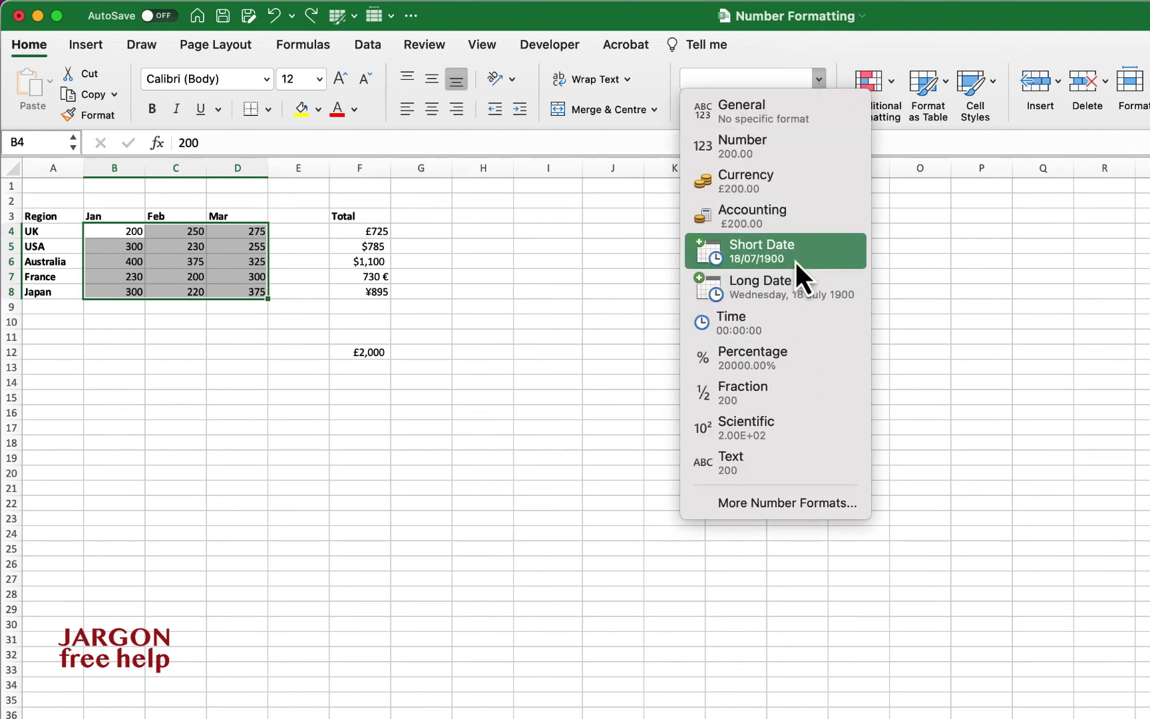
click(788, 189)
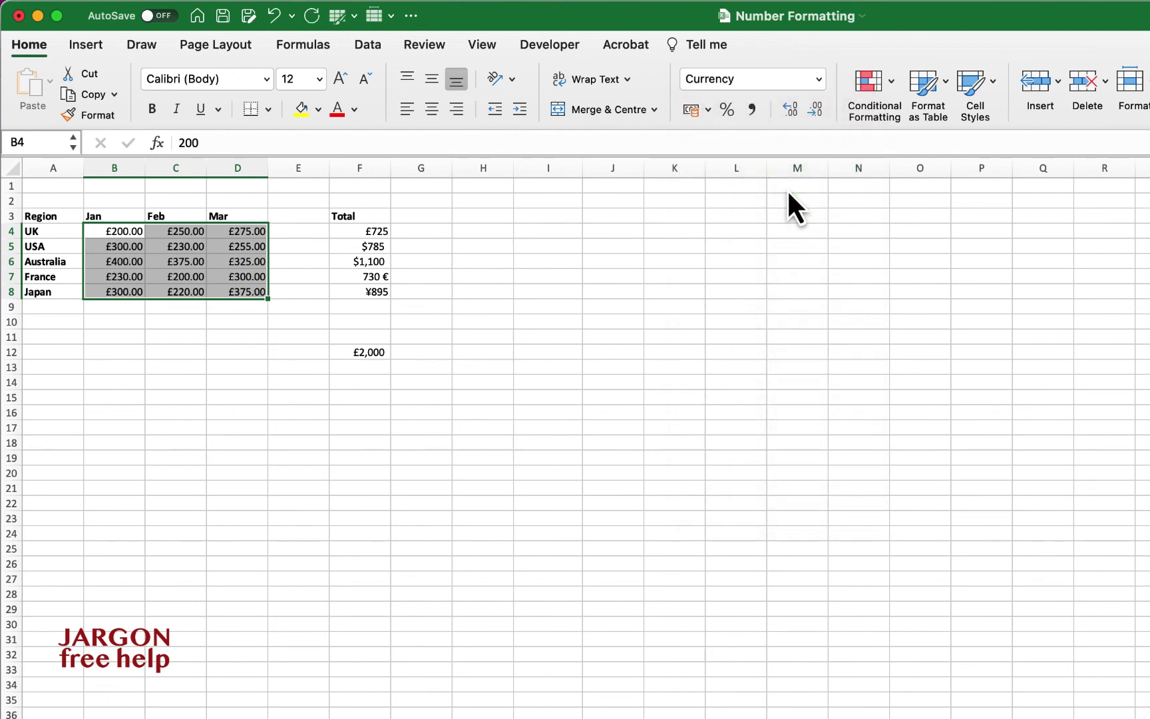
click(175, 388)
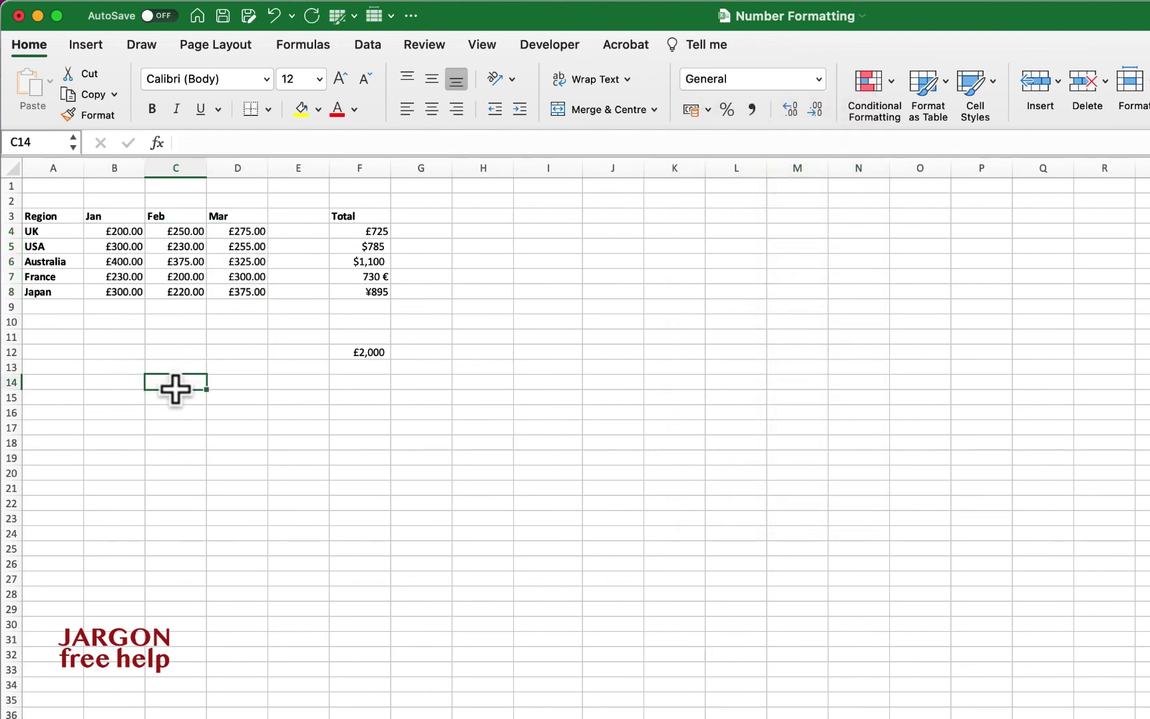
- Undo the Currency formatting on B4:D8, restoring plain numbers like 200 and 375
key(super+z)
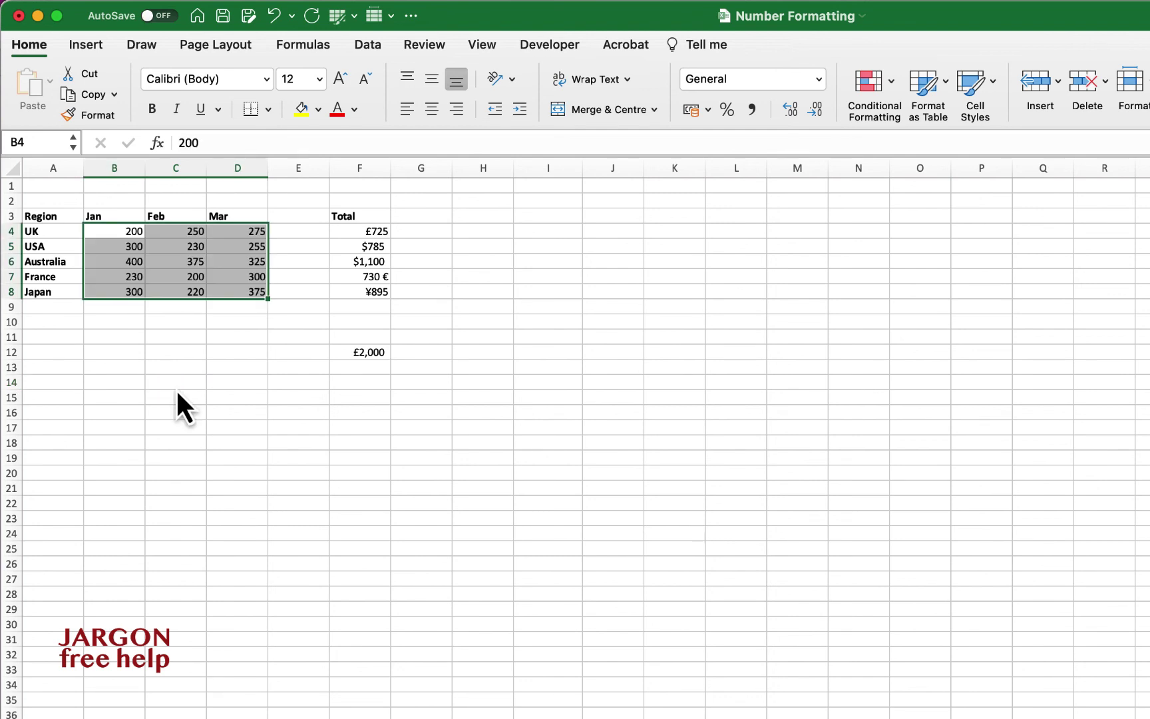